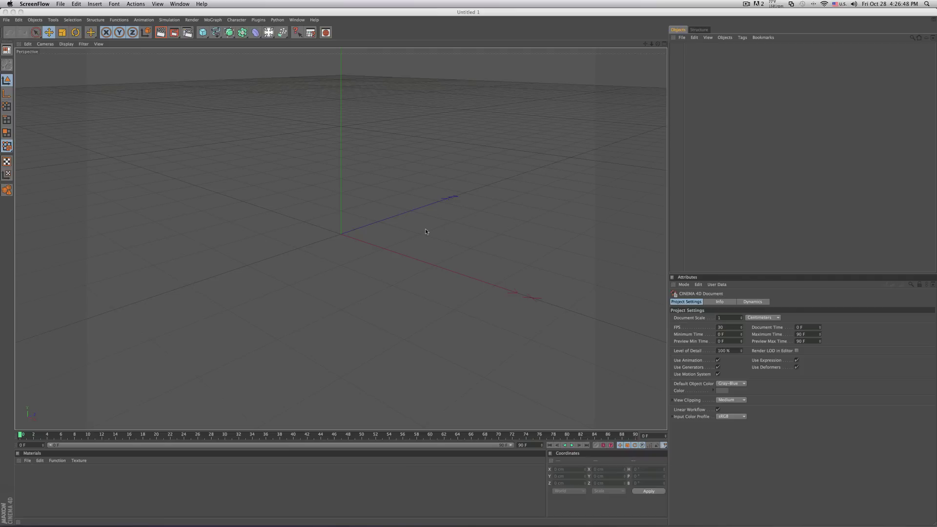
Add a text spline and lay it flat on the XZ plane.
click(163, 61)
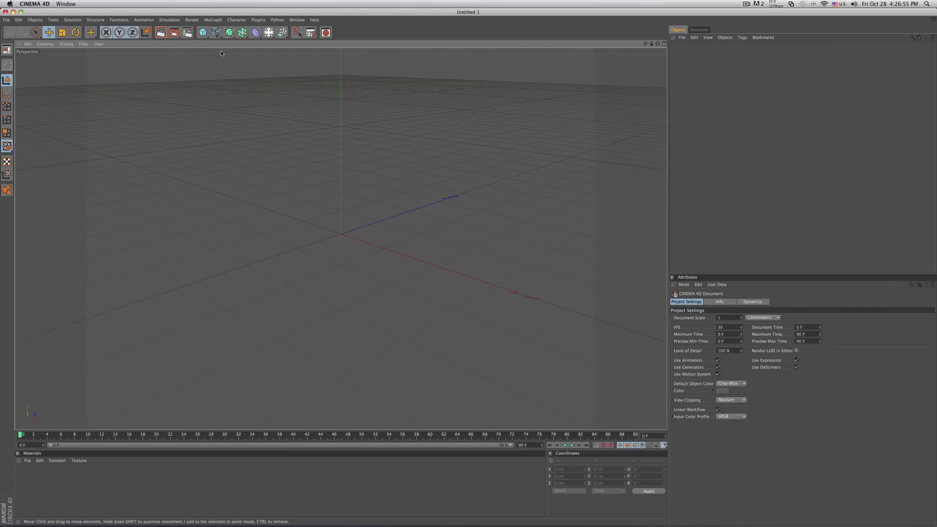
click(216, 32)
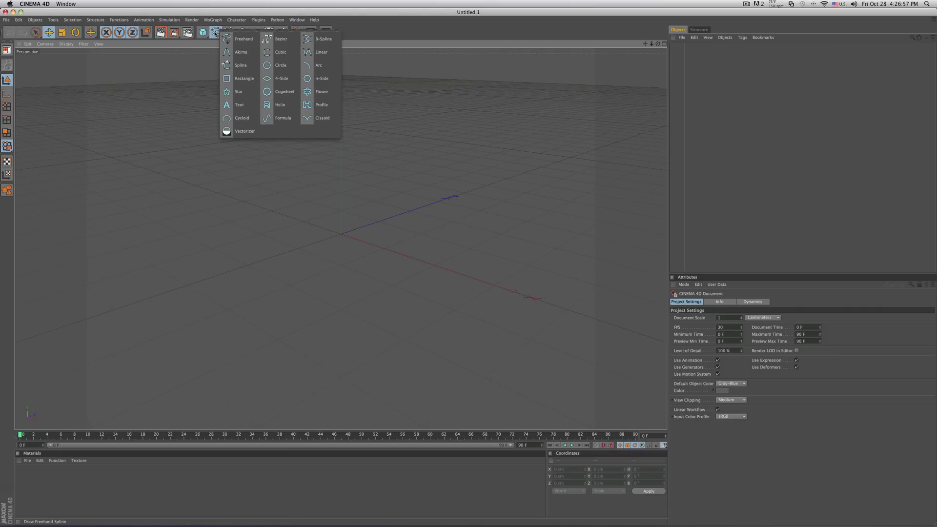
click(239, 105)
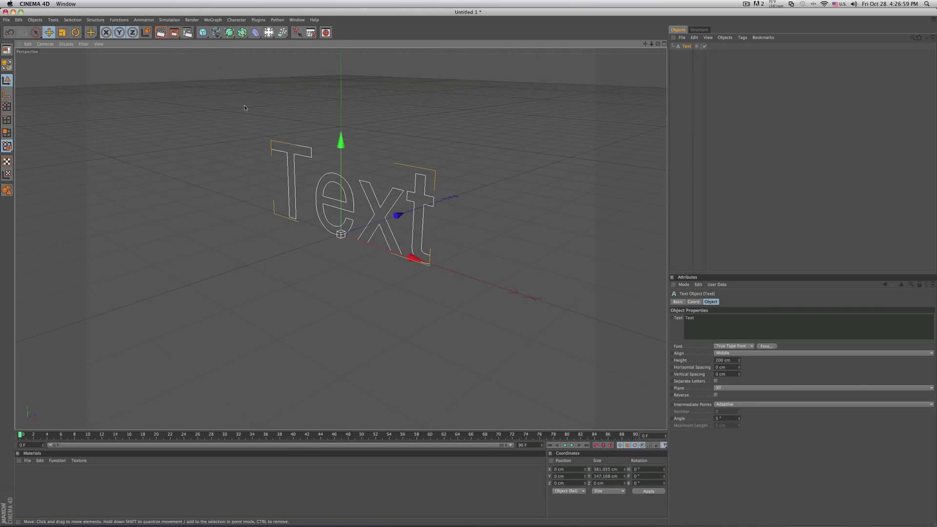
click(726, 388)
click(725, 409)
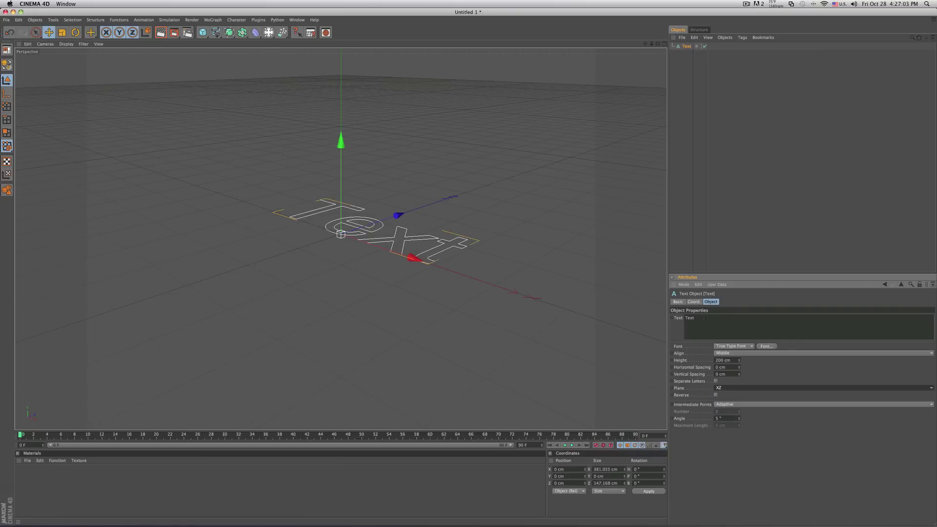
Change the text spline's wording to "Bear".
double_click(703, 318)
text(Bear)
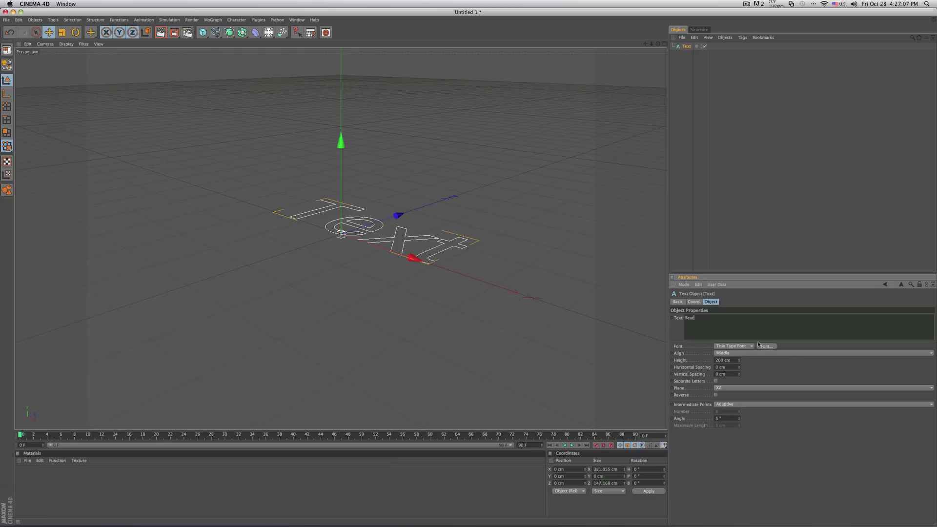
click(682, 241)
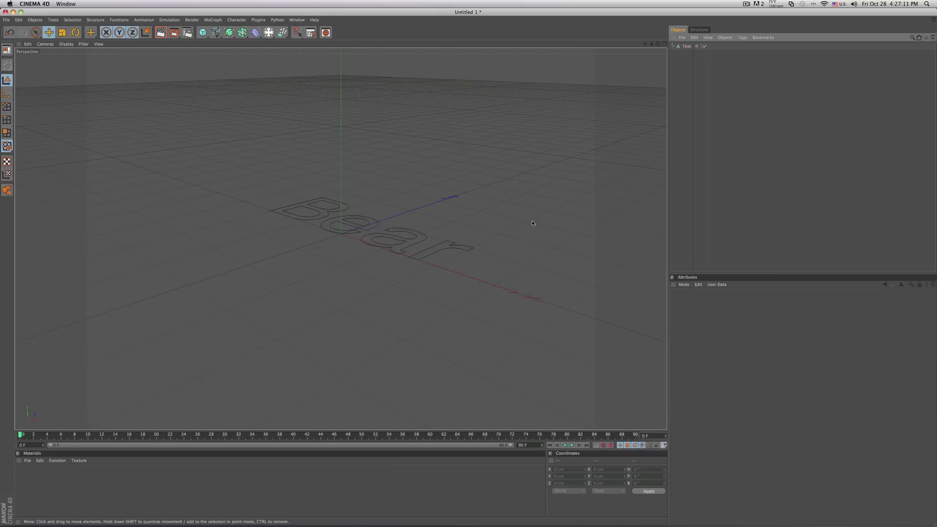
Scale the "Bear" text spline up uniformly to about 1076 cm in X and 391 cm in Z.
click(410, 237)
key(t)
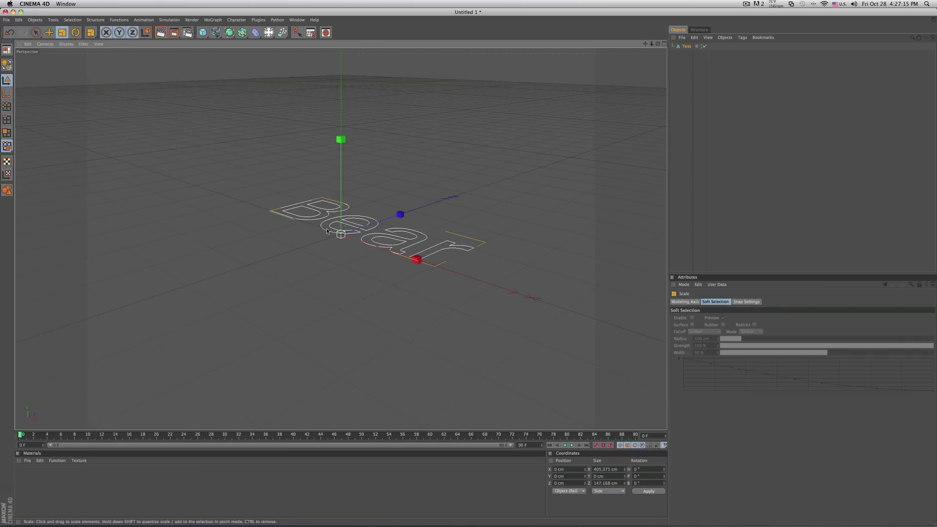
drag(331, 231, 390, 231)
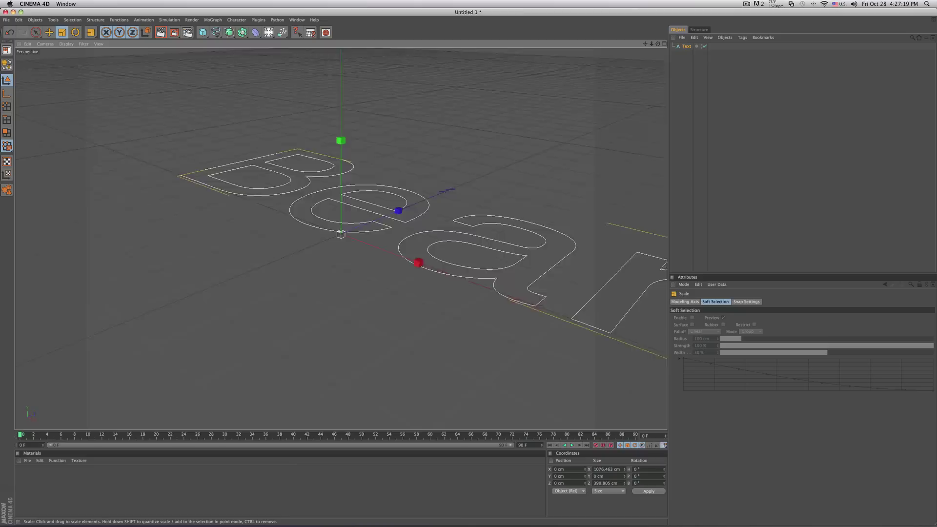
alt+drag(397, 280, 437, 293)
alt+right_drag(397, 280, 363, 280)
alt+middle_drag(403, 269, 397, 313)
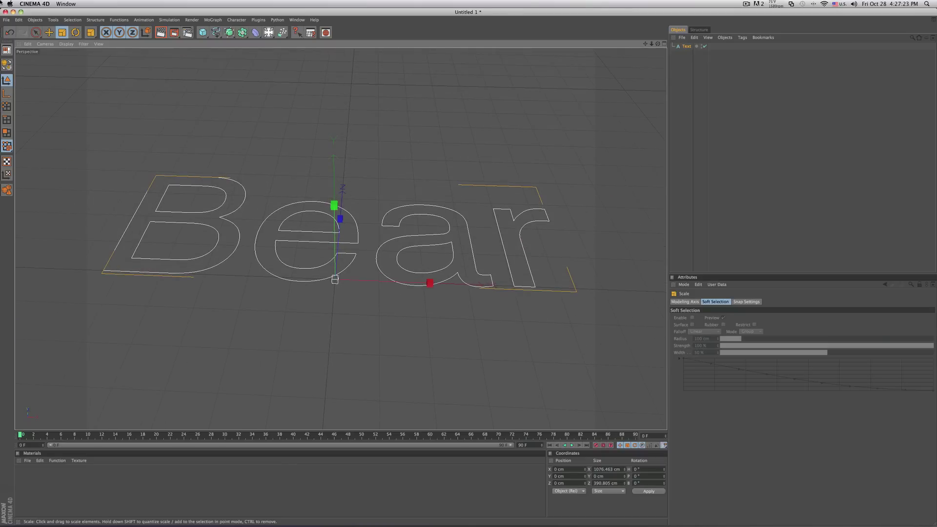
click(49, 32)
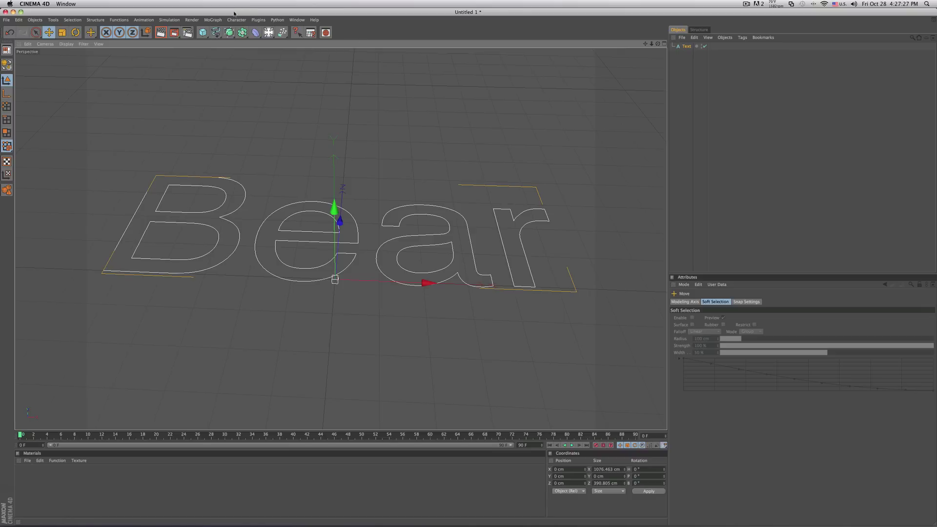
Add a MoGraph Spline effector and assign the Text object as its spline.
click(213, 20)
mouse_move(221, 32)
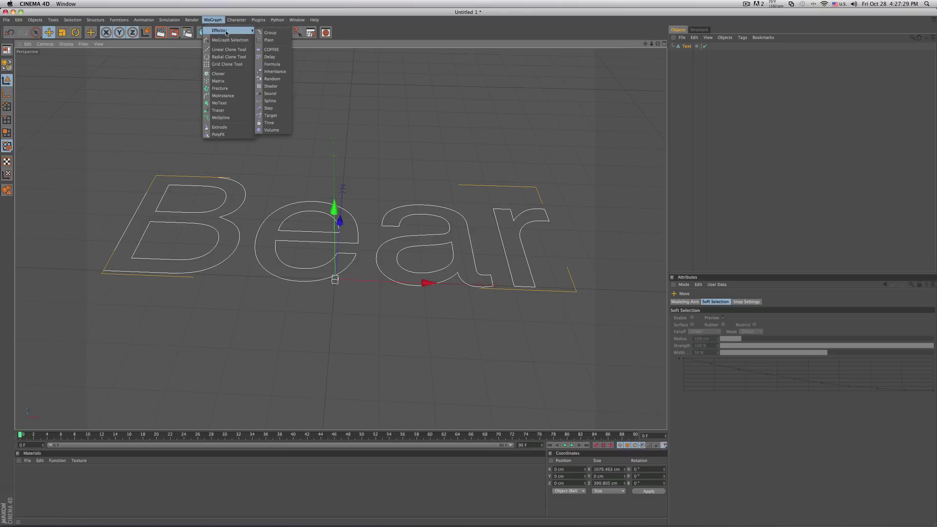
click(270, 100)
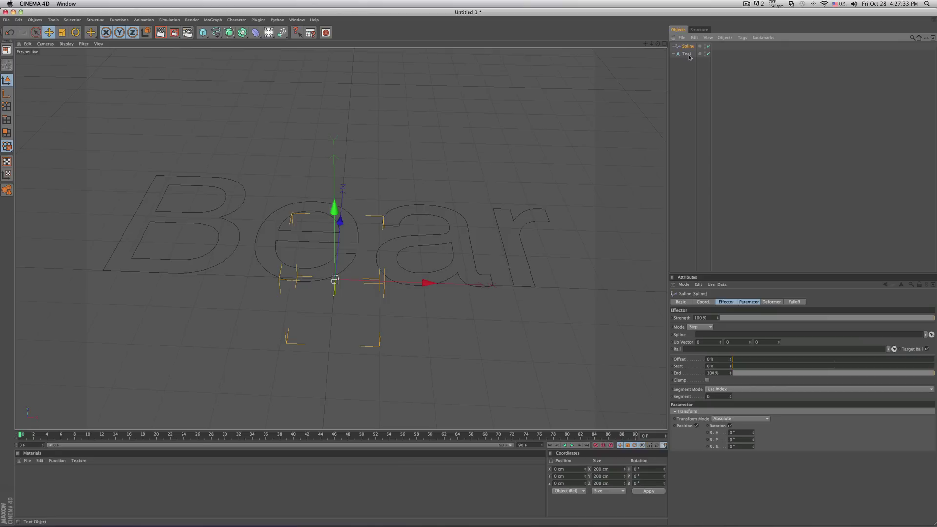
drag(689, 56, 710, 336)
Add a cube and slim it to about 41 cm in X and 14 cm in Z.
drag(202, 32, 225, 43)
alt+drag(234, 212, 222, 214)
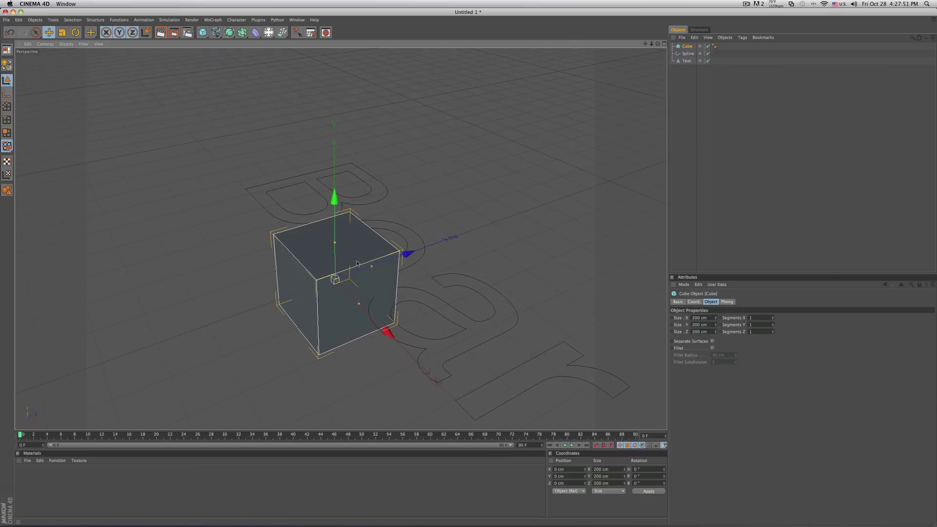
drag(372, 266, 338, 278)
drag(363, 310, 341, 284)
alt+right_drag(201, 269, 254, 269)
alt+drag(201, 268, 229, 260)
drag(337, 349, 334, 350)
alt+drag(438, 329, 535, 319)
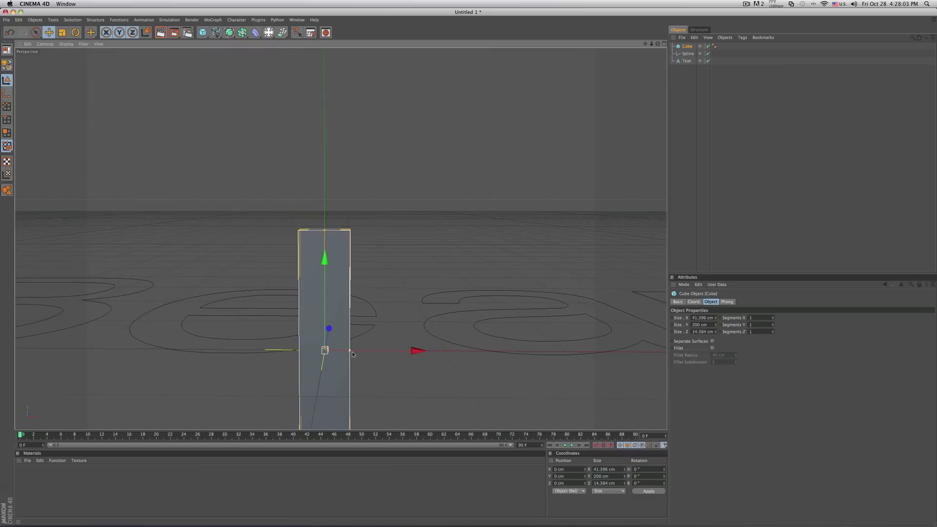
Shrink the cube to about 35 cm in X and 115 cm in Y, and fillet its edges with a radius of about 4.2 cm.
drag(350, 350, 343, 350)
alt+right_drag(429, 318, 411, 318)
drag(343, 318, 345, 318)
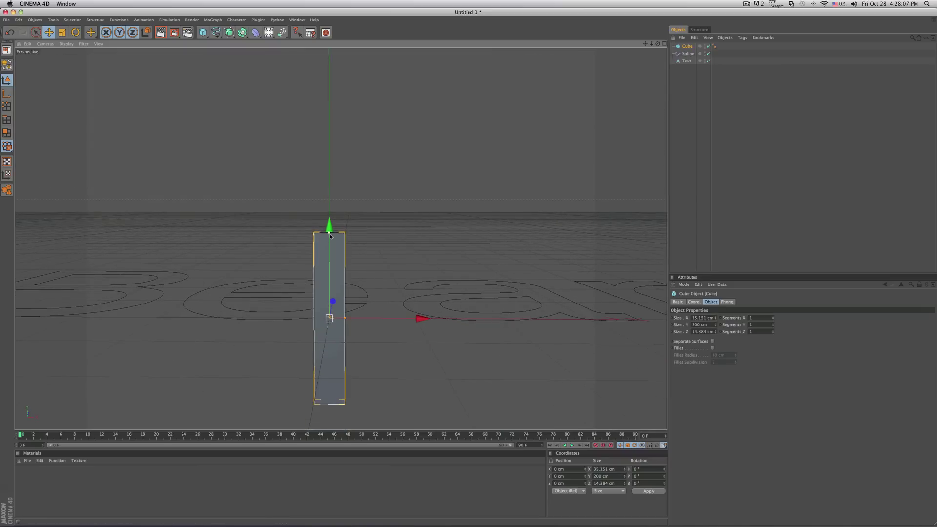
drag(329, 232, 329, 269)
click(712, 348)
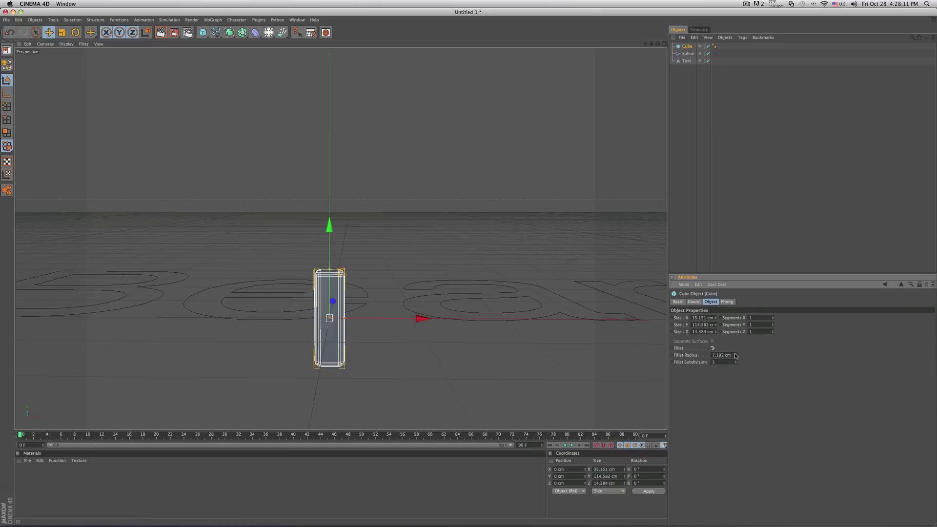
drag(736, 356, 735, 363)
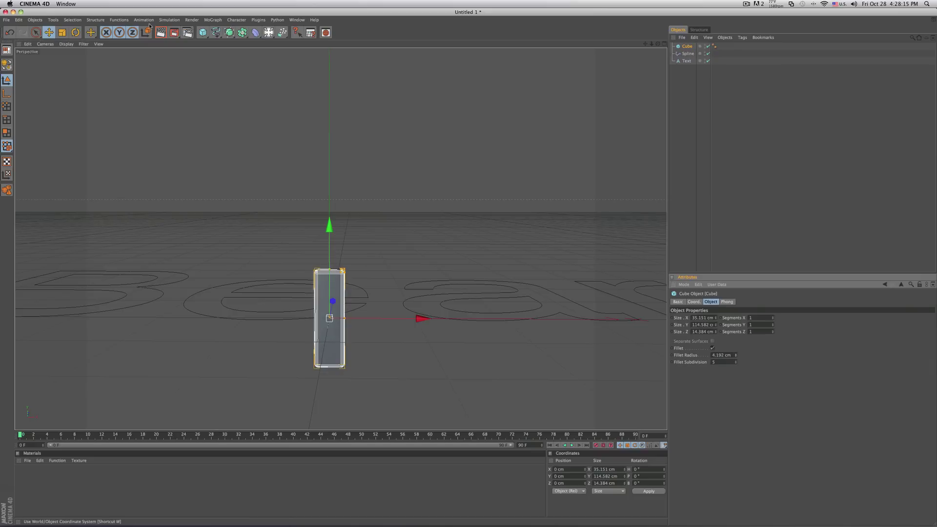
Add a MoGraph Cloner and make the cube its child.
click(209, 19)
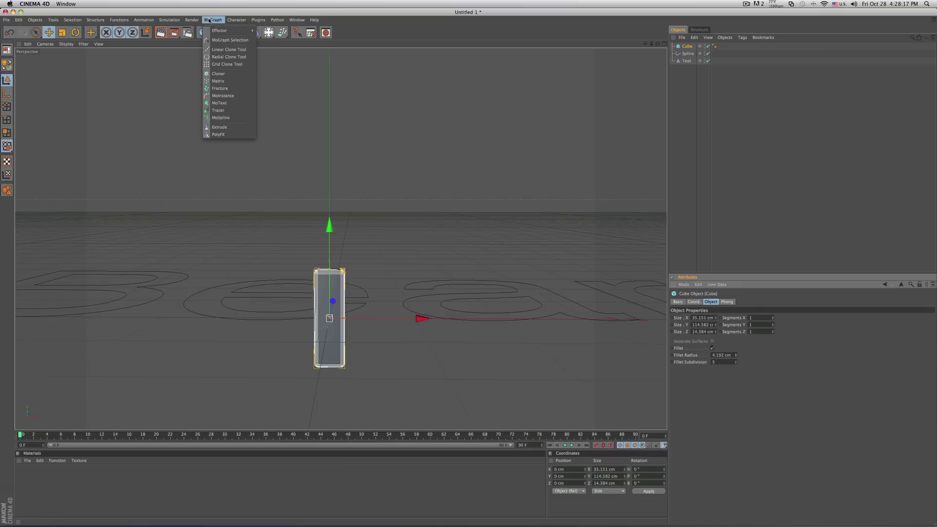
click(223, 76)
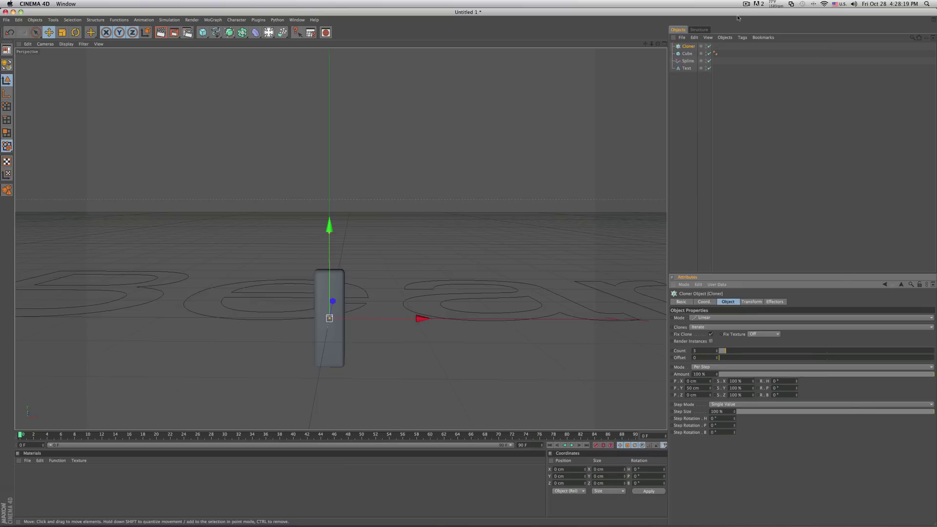
drag(688, 54, 689, 48)
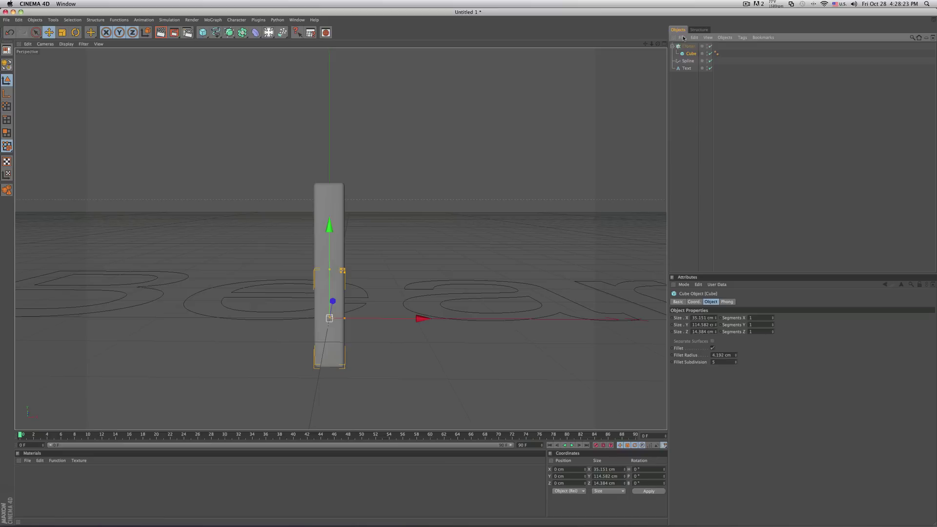
Add the Spline effector to the Cloner's effectors list.
click(688, 46)
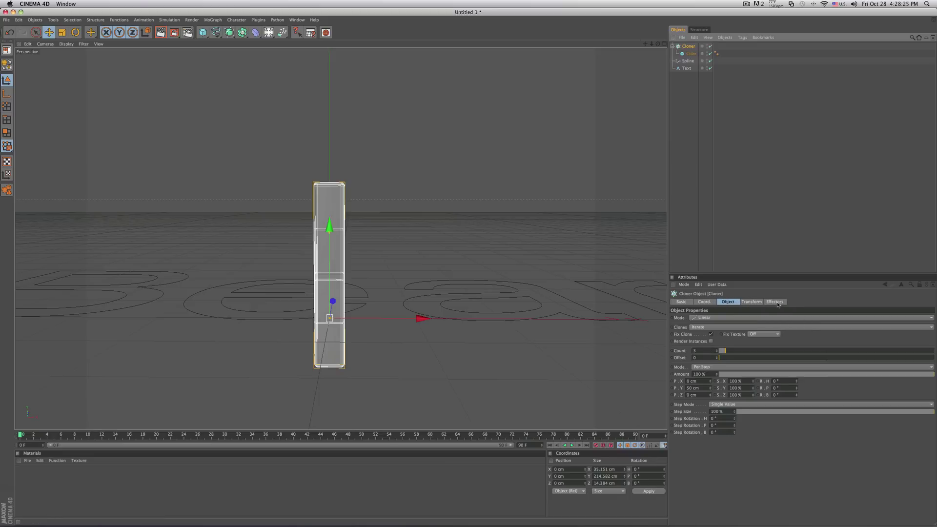
click(774, 302)
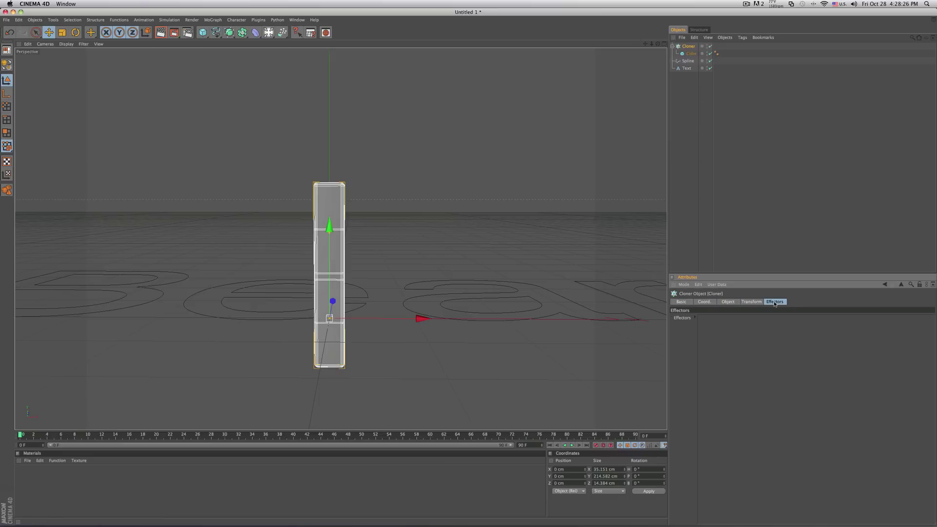
click(689, 62)
drag(692, 86, 706, 353)
alt+drag(248, 271, 251, 337)
alt+right_drag(248, 271, 186, 272)
alt+drag(268, 263, 262, 265)
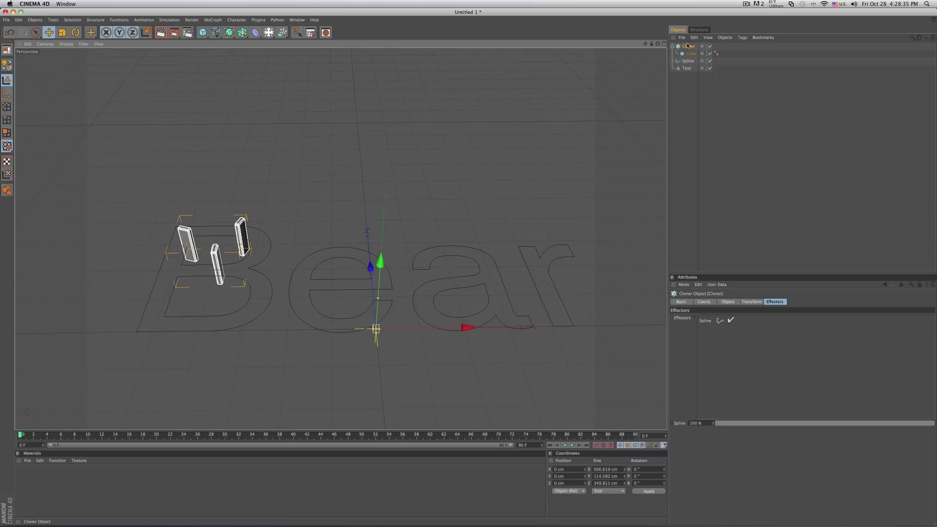
Set the Cloner's clone count to 100.
click(728, 302)
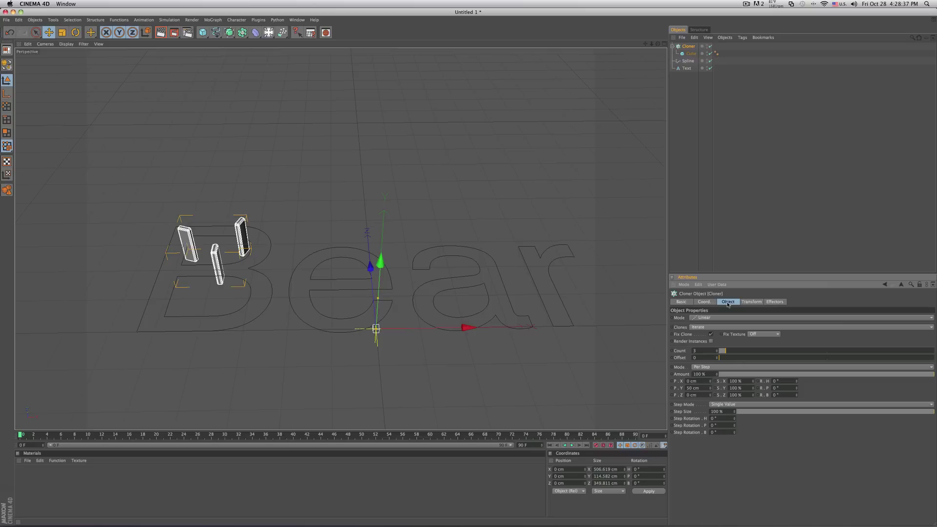
drag(726, 351, 909, 352)
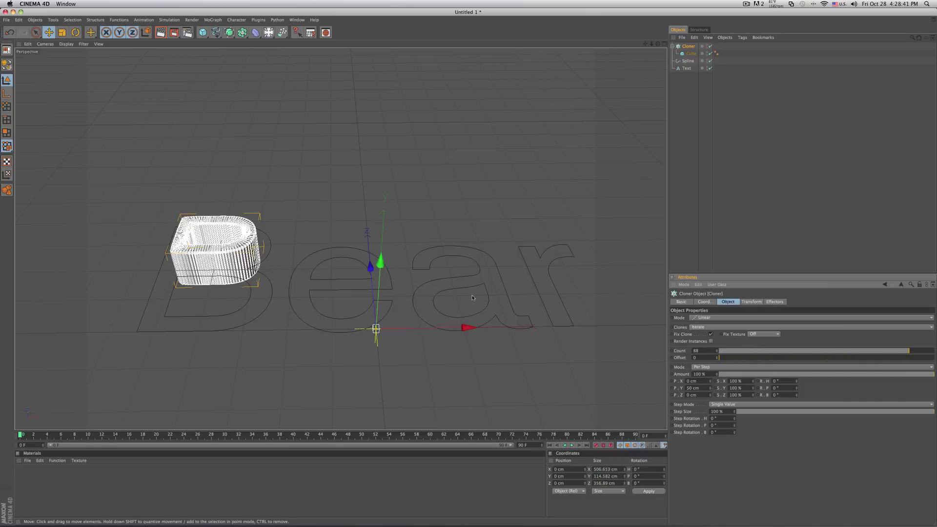
drag(901, 350, 936, 355)
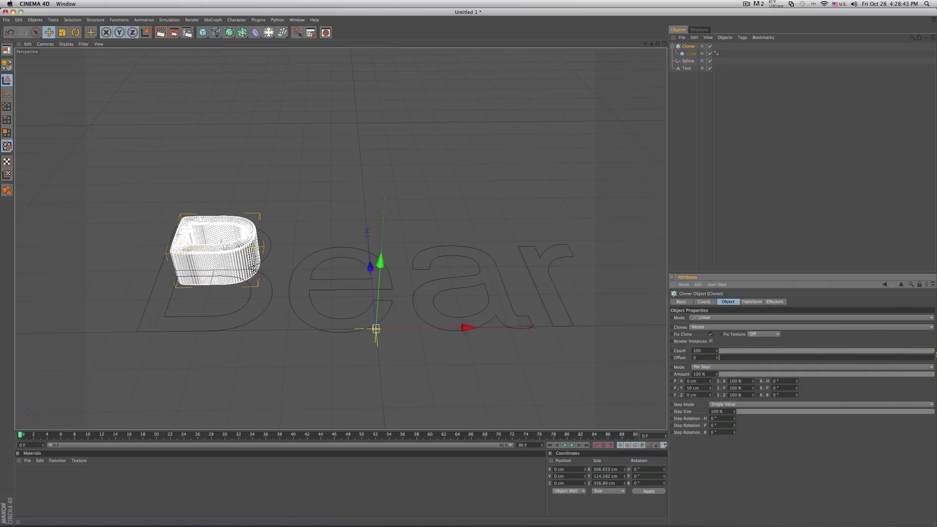
Set the Spline effector's segment mode to Full Spacing so the clones spread along all the letters.
click(688, 61)
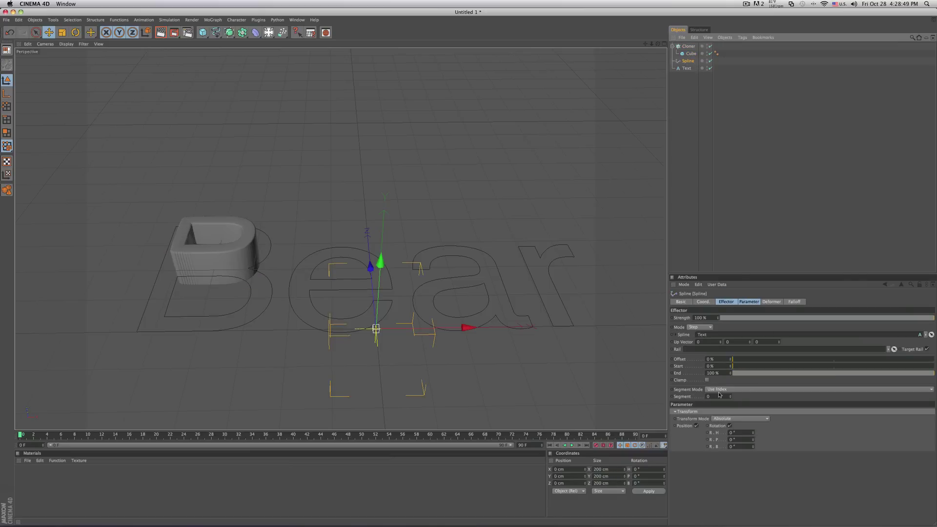
click(742, 389)
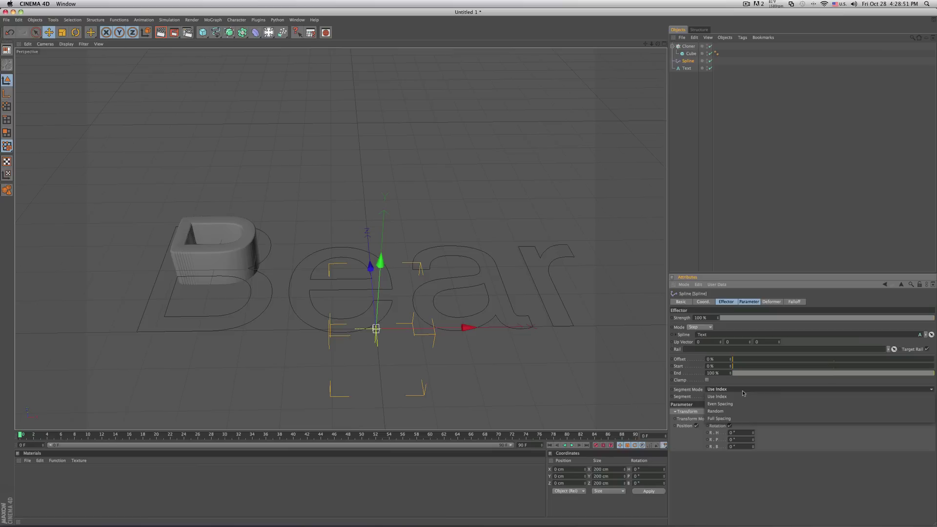
click(720, 418)
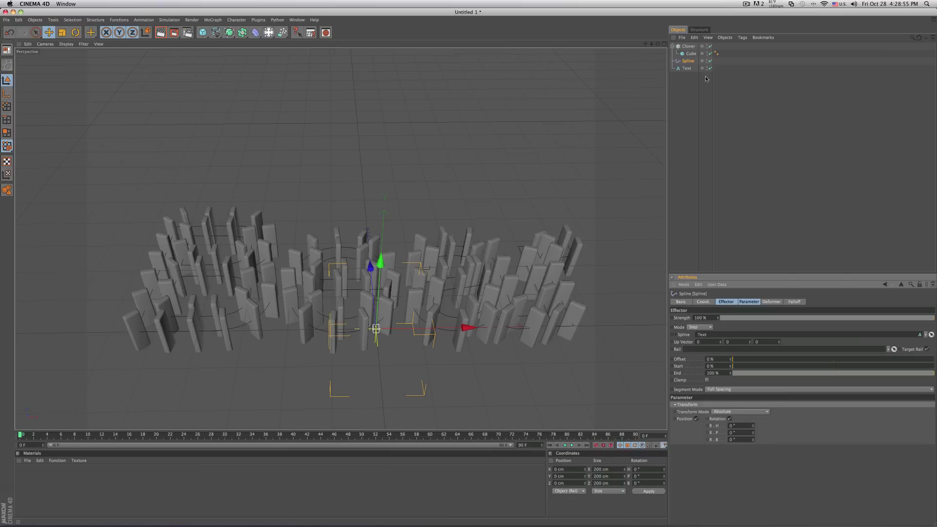
Rotate the Cloner and its cube together to a heading of 270°, turning the clones' broad faces along the letter outlines.
drag(735, 55, 681, 44)
key(r)
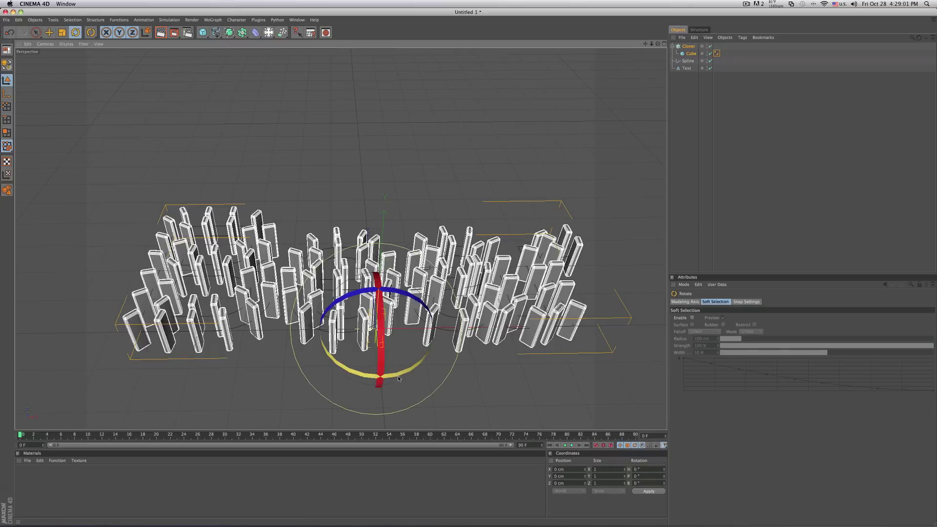
drag(398, 377, 291, 350)
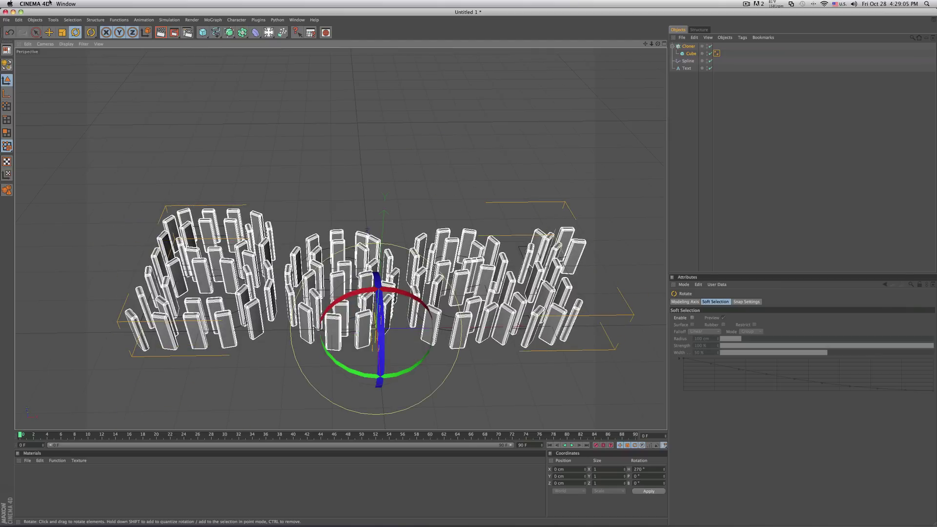
click(49, 33)
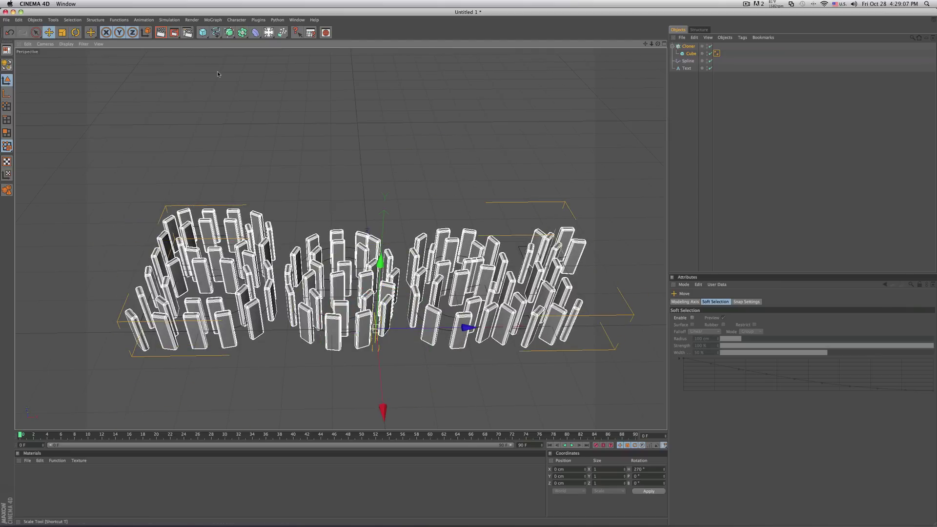
Raise the Cloner's clone count to about 155 to close the gaps between the clones.
click(688, 46)
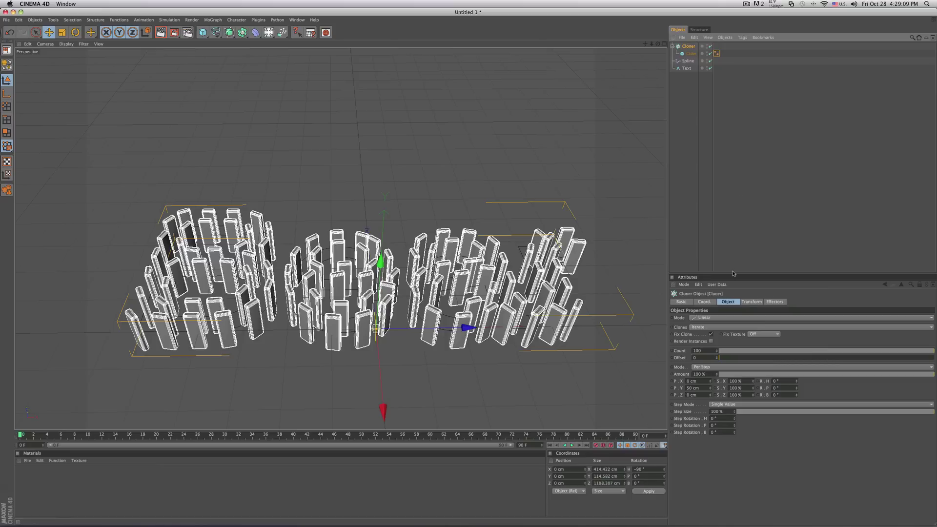
drag(716, 352, 734, 351)
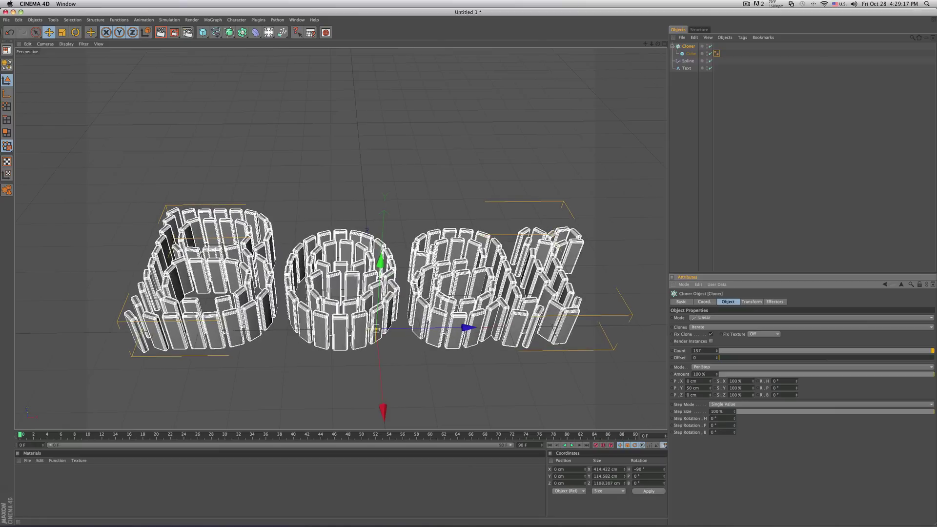
click(717, 353)
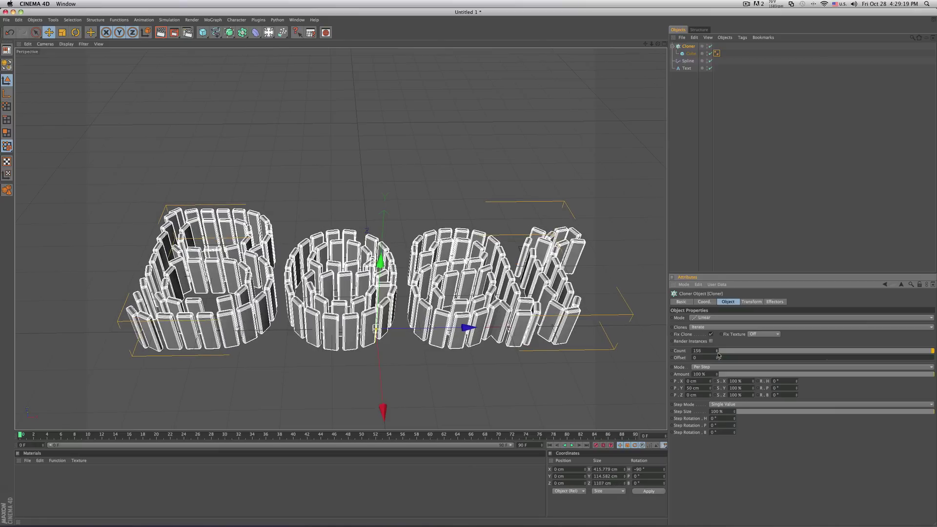
Set the Cloner's clone count to 160 to tighten the spacing between the clones.
click(718, 352)
mouse_move(466, 328)
alt+mouse_down()
mouse_move(467, 361)
mouse_move(468, 292)
mouse_move(477, 312)
mouse_move(437, 325)
mouse_move(461, 356)
mouse_move(467, 305)
alt+mouse_up()
alt+drag(415, 338, 573, 339)
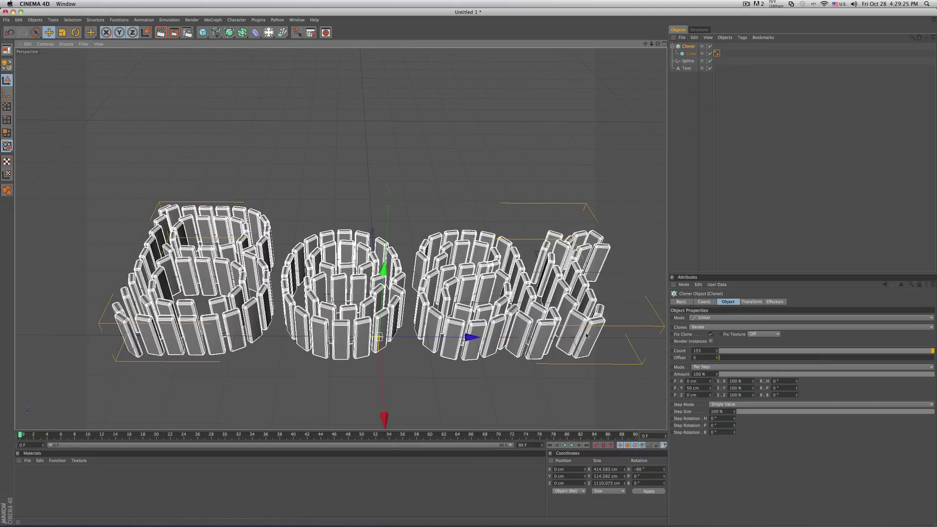
alt+drag(299, 331, 300, 342)
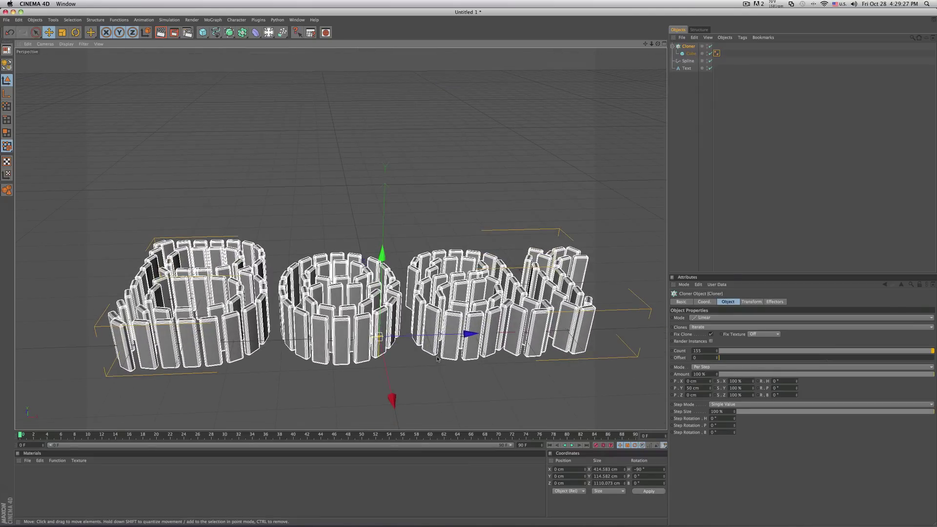
click(717, 349)
click(717, 349)
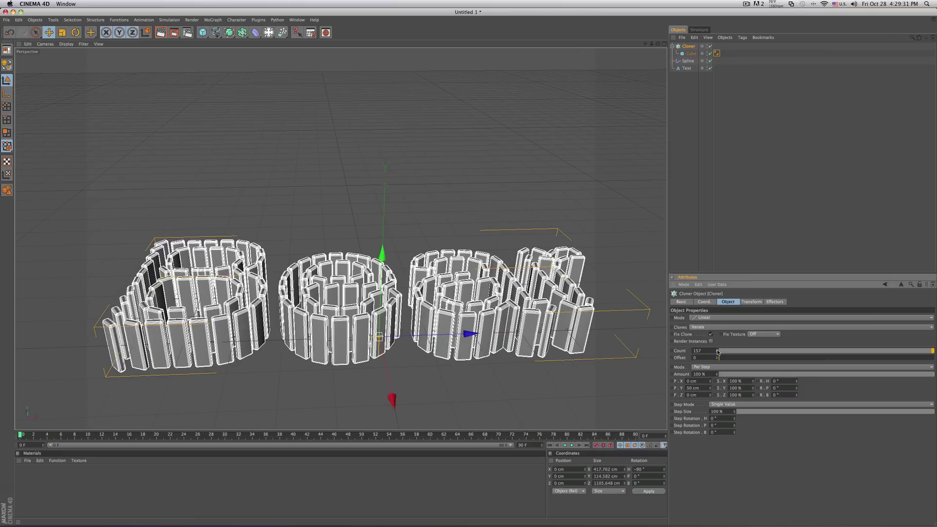
click(717, 350)
click(717, 350)
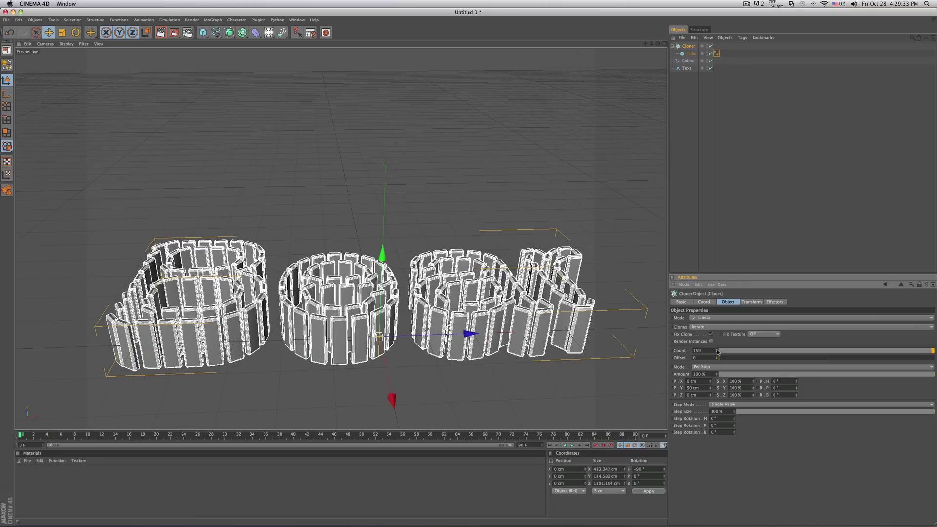
click(717, 350)
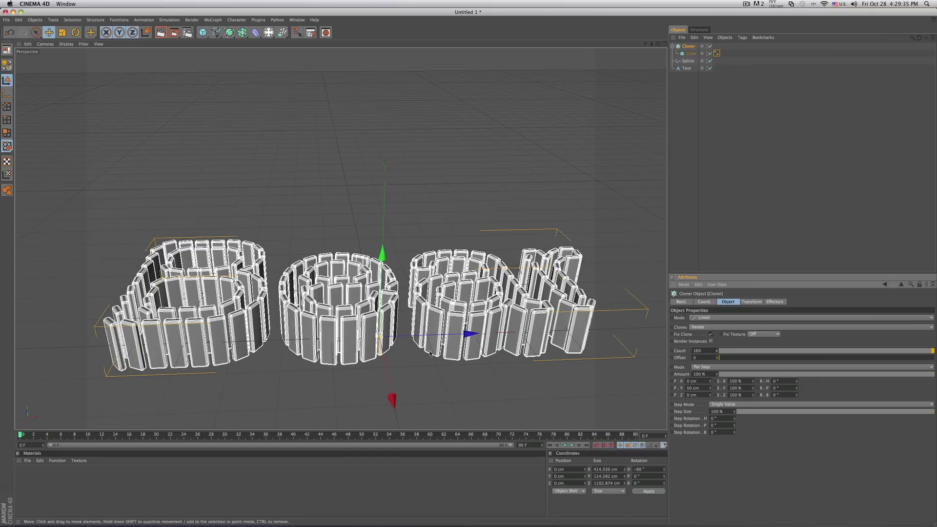
Add a MoGraph Sound effector to the Cloner and check that it is listed among the Cloner's effectors.
alt+drag(431, 355, 412, 380)
alt+right_drag(461, 356, 437, 352)
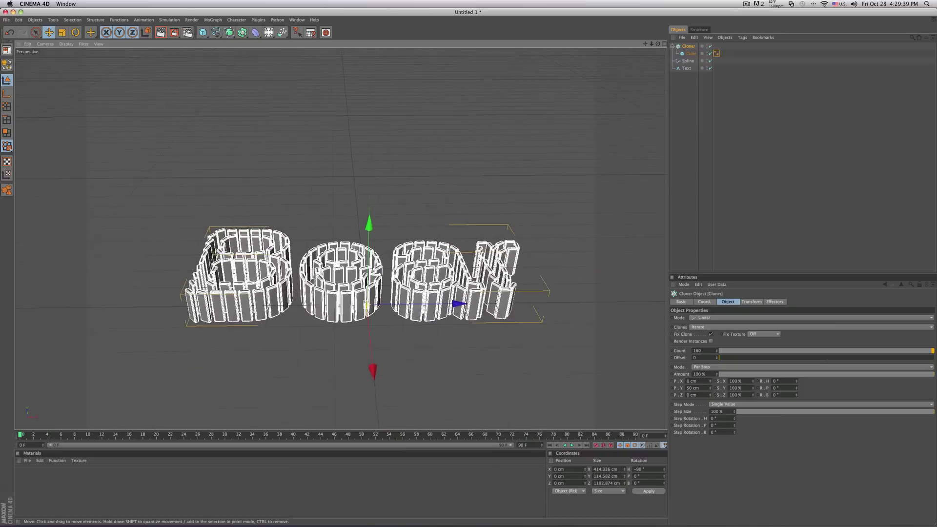
mouse_move(436, 352)
alt+mouse_down()
mouse_move(437, 331)
mouse_move(432, 344)
alt+mouse_up()
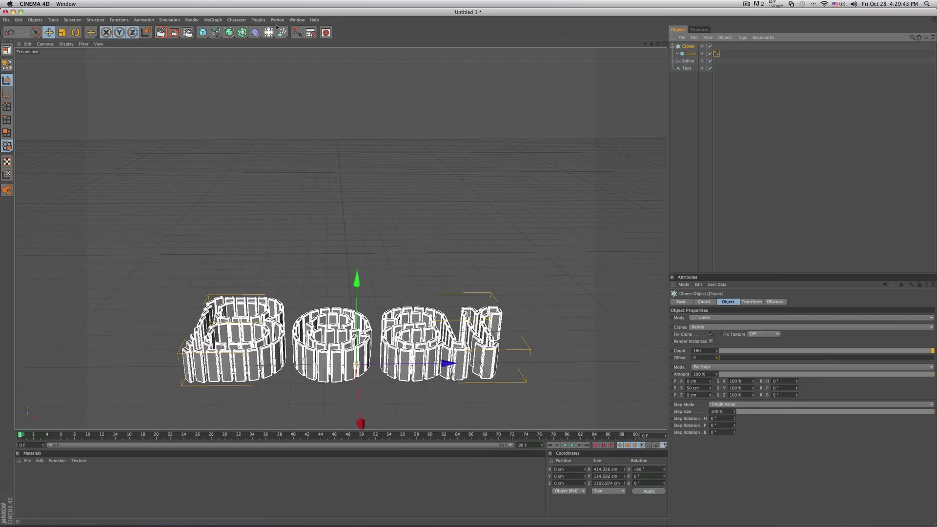
click(213, 19)
mouse_move(222, 31)
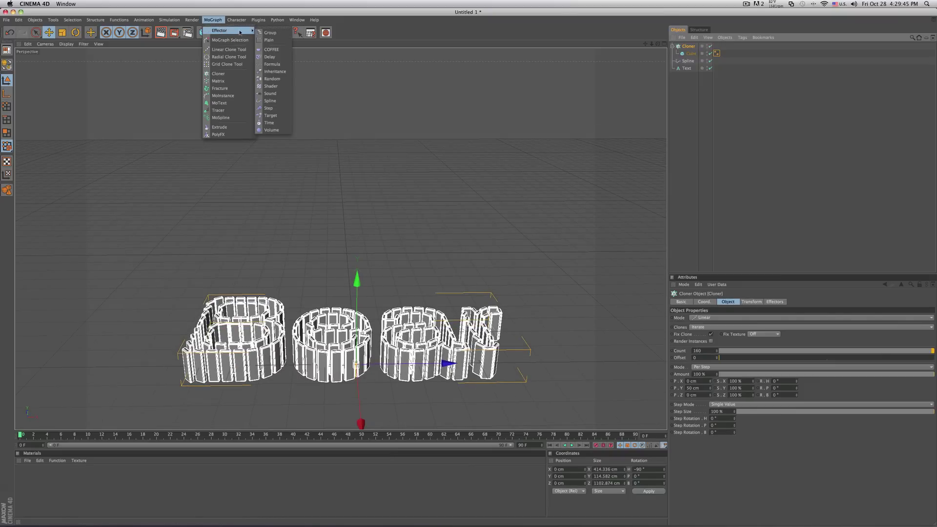
click(276, 96)
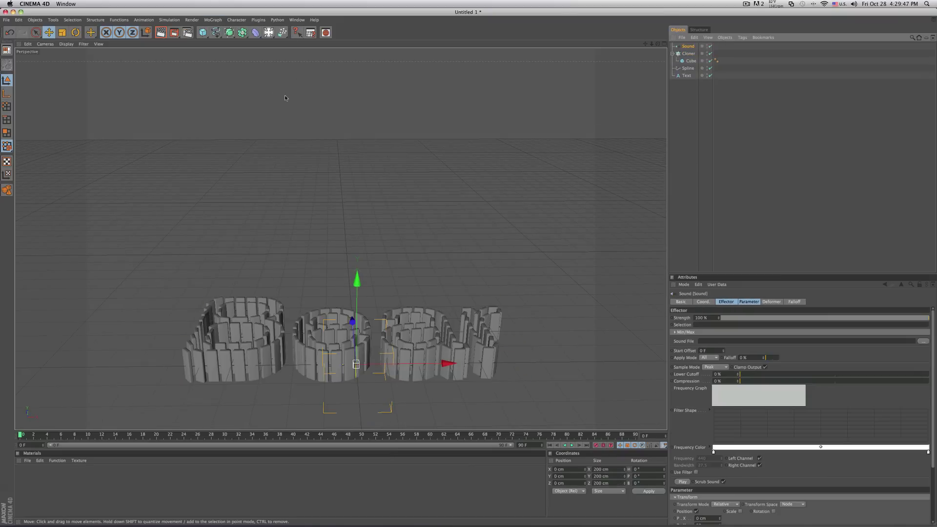
click(690, 54)
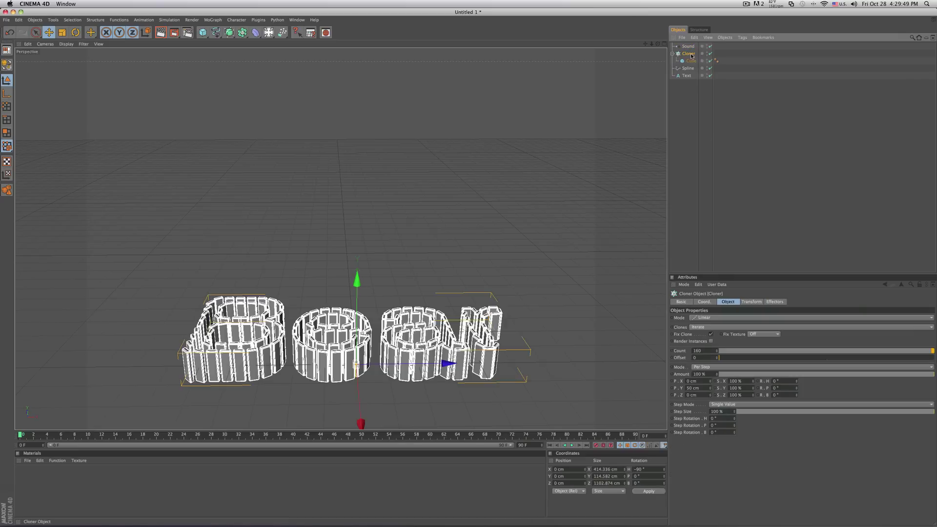
click(776, 302)
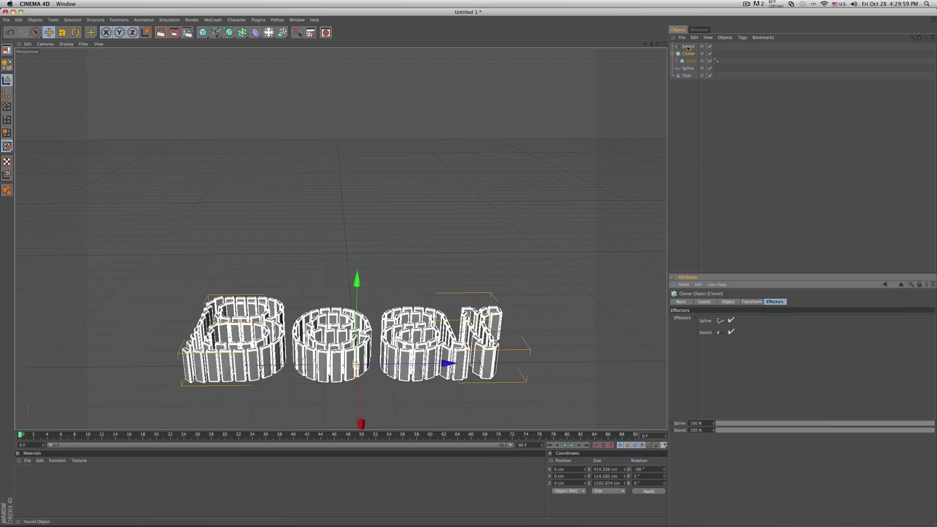
drag(688, 45, 705, 349)
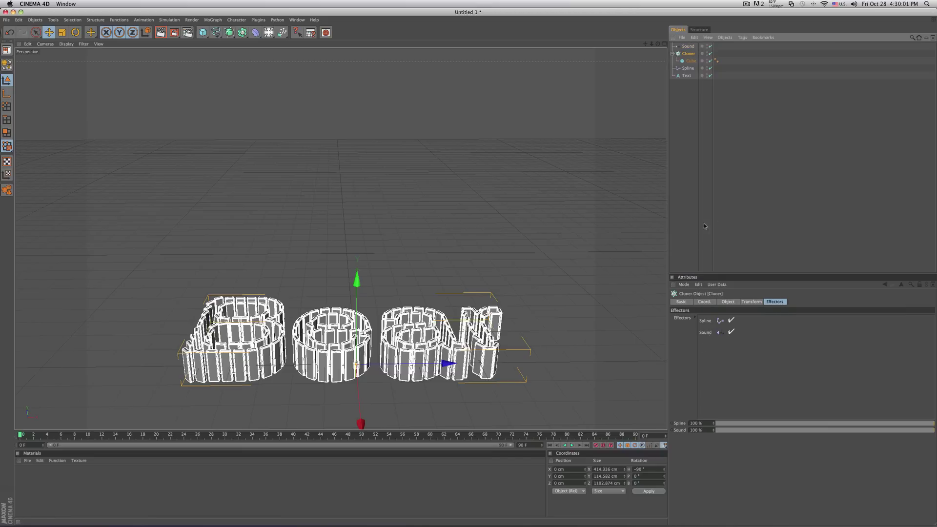
Load "The Noisy Freaks & Dead Cat Bounce & Blaster - All You Need.wav" from the WAV-Songs folder as the Sound effector's sound file.
click(688, 45)
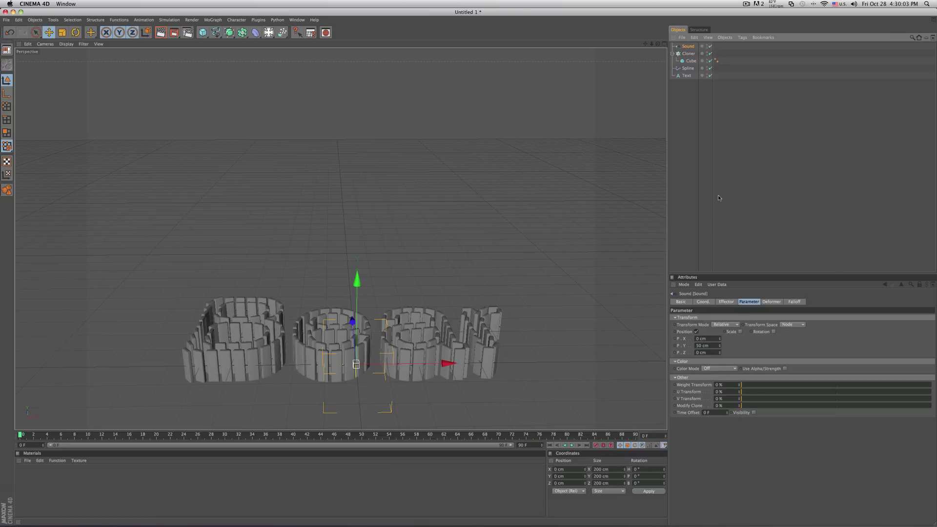
click(731, 302)
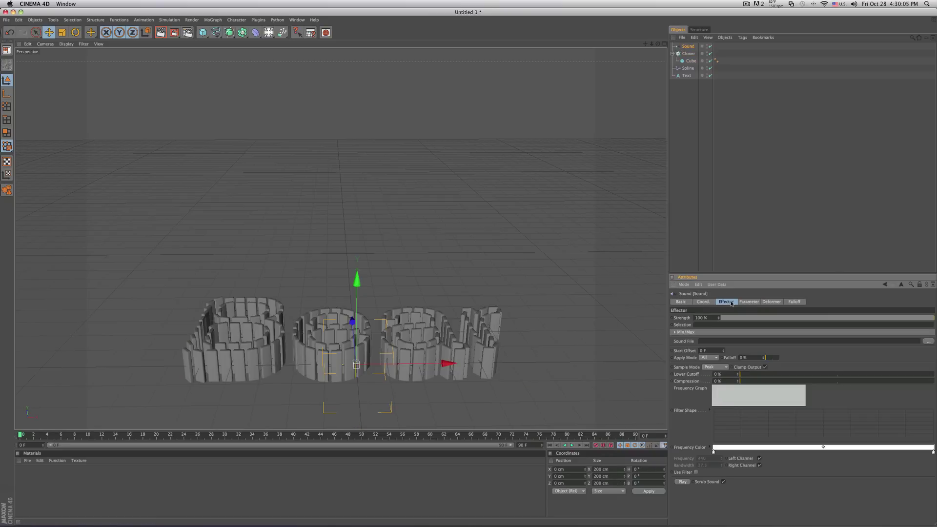
click(929, 342)
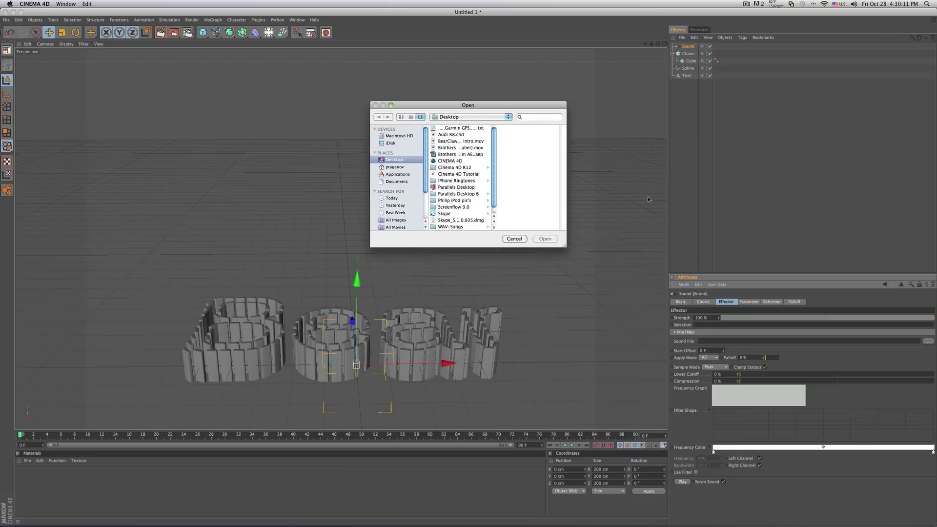
click(450, 228)
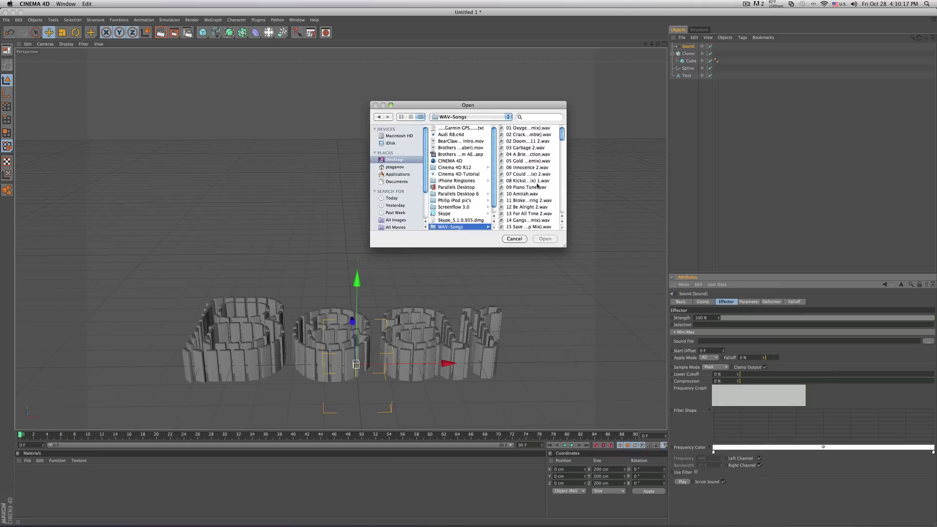
scroll(538, 185, down, 5)
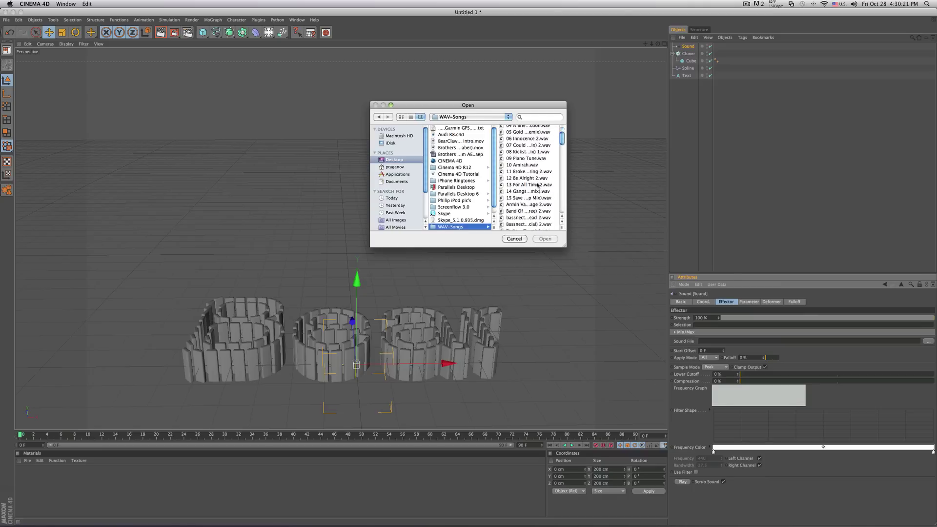
scroll(537, 185, down, 4)
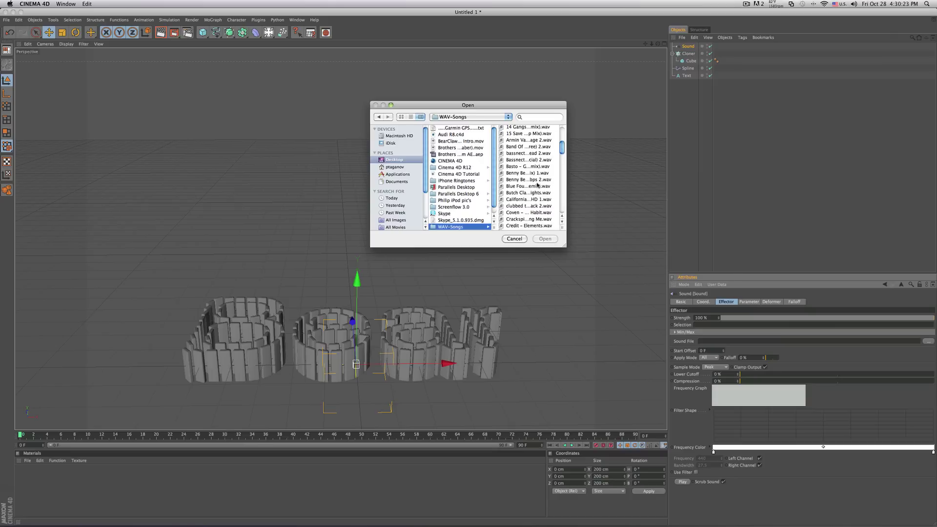
scroll(538, 184, down, 1)
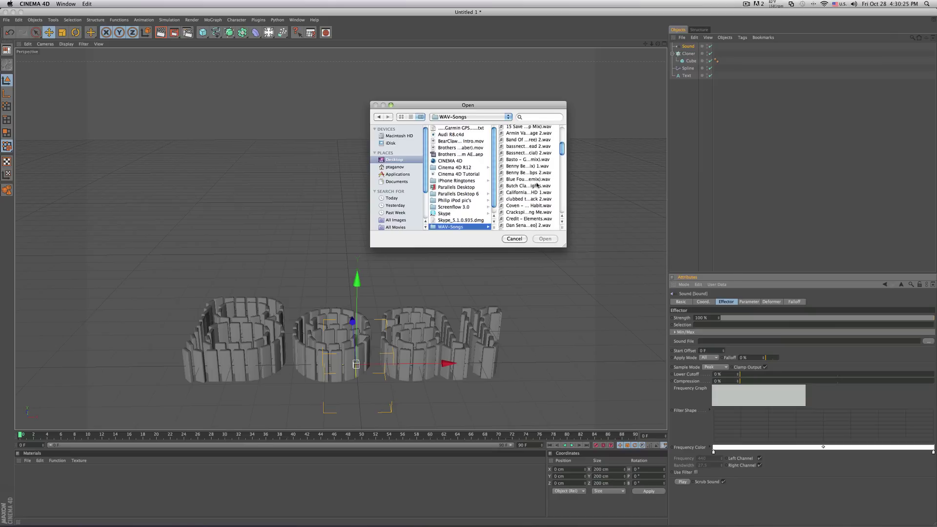
scroll(537, 185, down, 5)
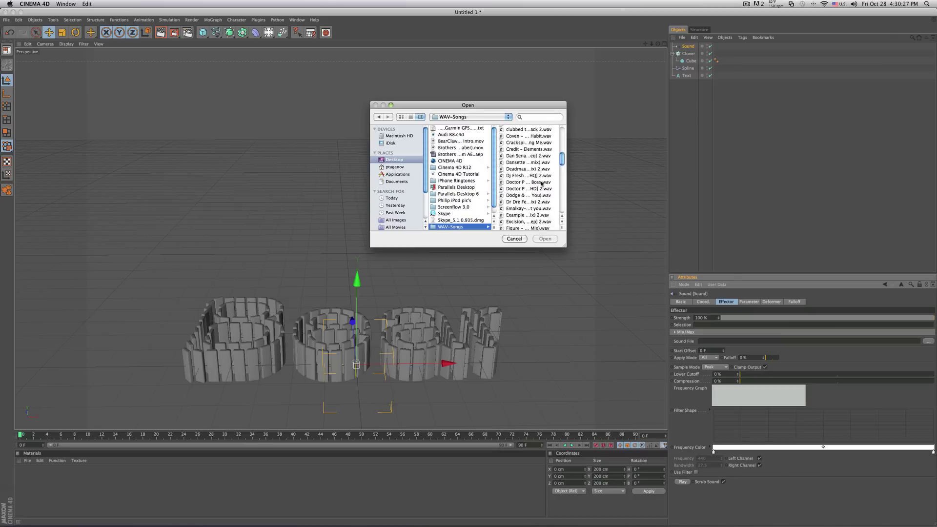
scroll(537, 200, down, 10)
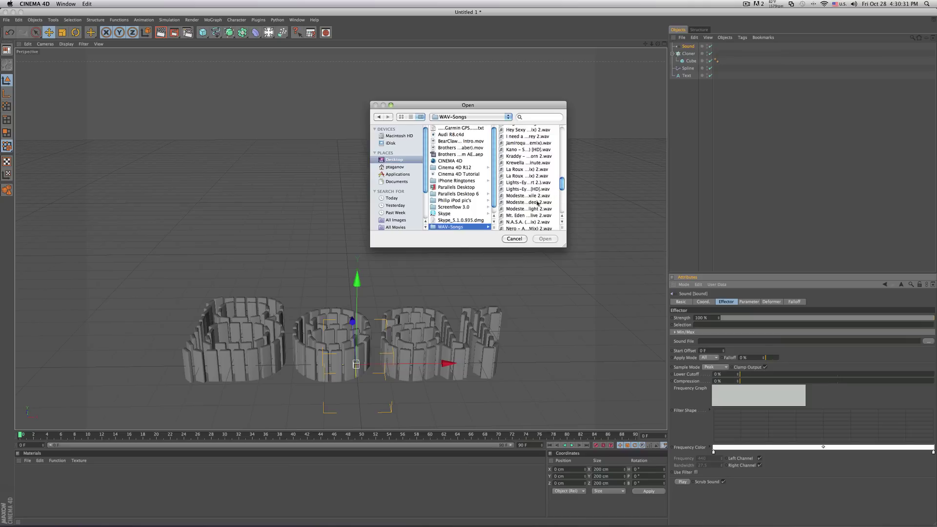
scroll(541, 204, down, 8)
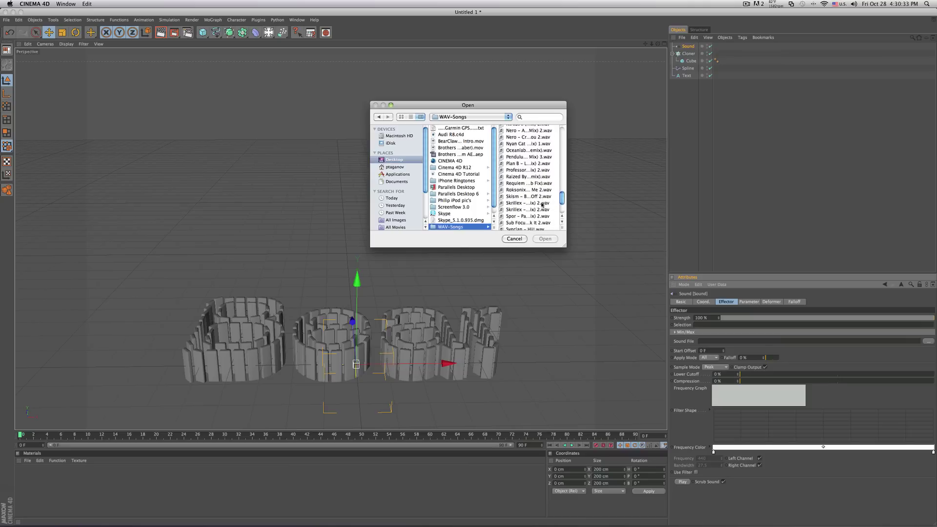
scroll(542, 204, down, 4)
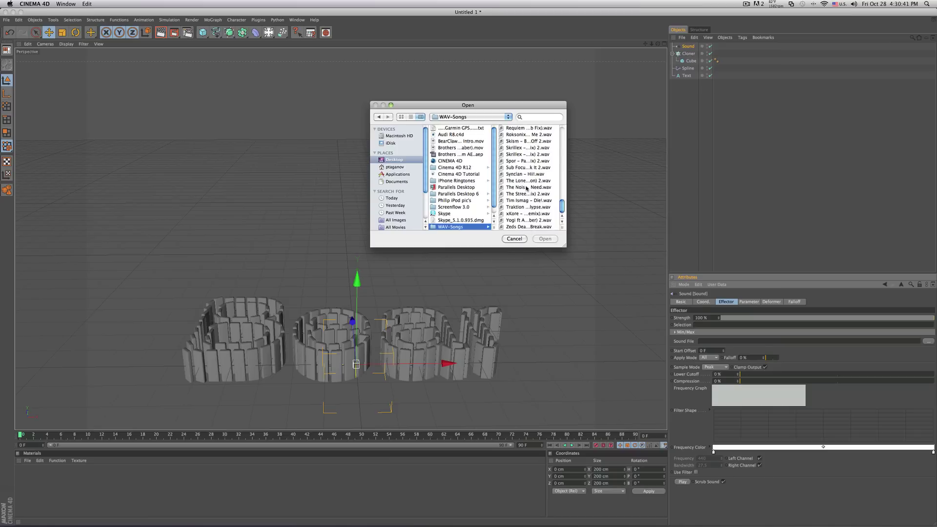
click(527, 187)
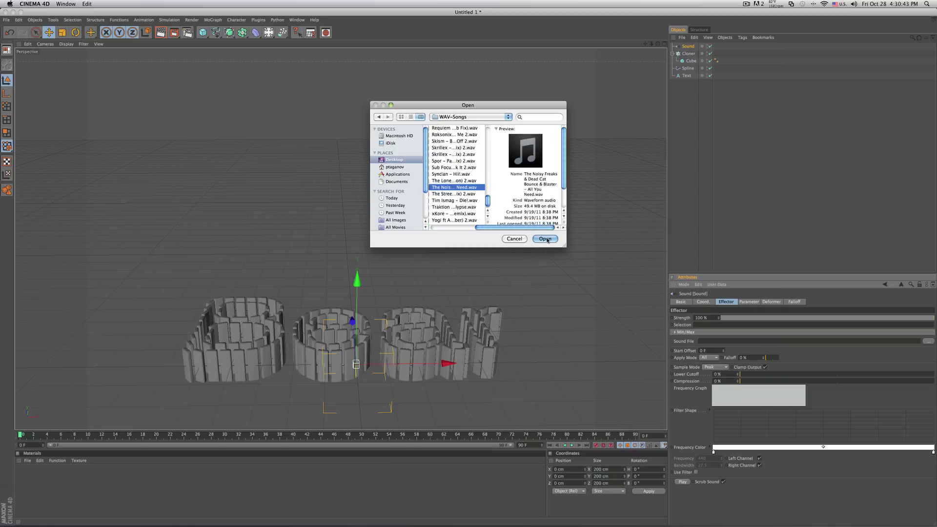
click(546, 239)
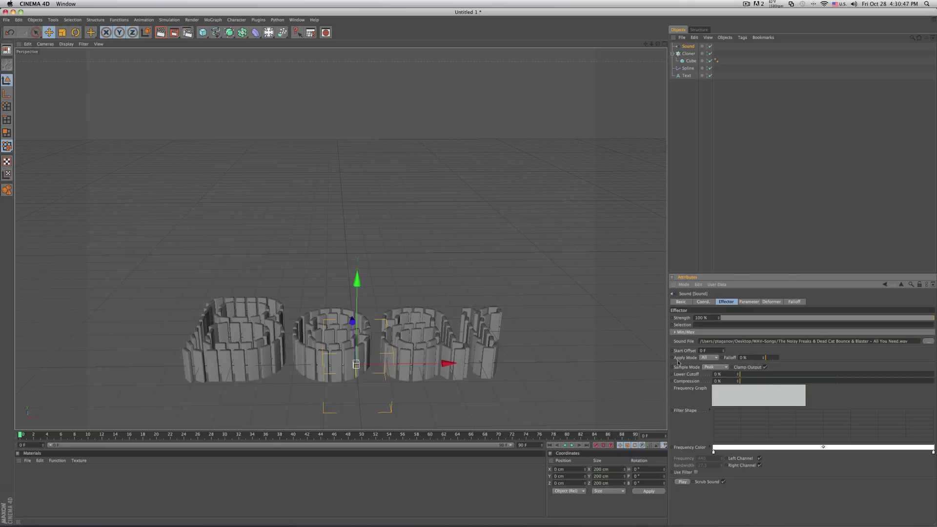
Set the Sound effector's apply mode to Step and color the start of its frequency gradient bright green.
click(708, 358)
click(709, 374)
double_click(713, 452)
drag(706, 429, 726, 431)
click(727, 484)
Color the end knot of the frequency gradient deep blue.
double_click(933, 452)
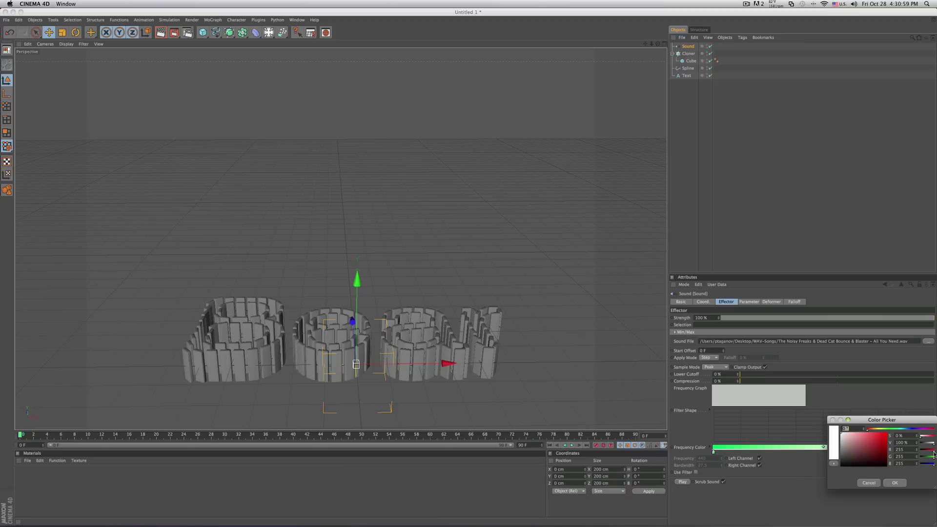
drag(885, 431, 914, 431)
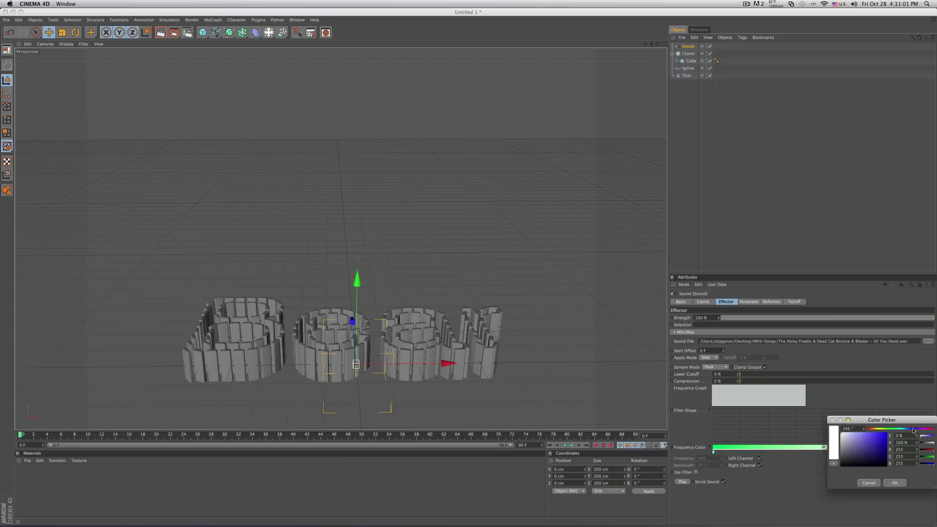
drag(870, 463, 907, 413)
click(898, 483)
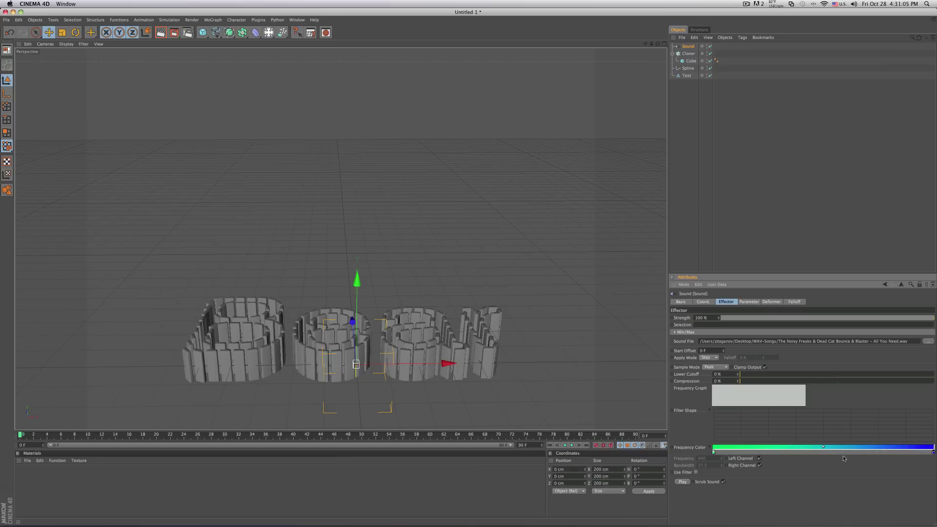
Add an orange knot (RGB 218, 75, 8) to the frequency gradient and place it just past the middle.
double_click(796, 453)
drag(818, 432, 780, 431)
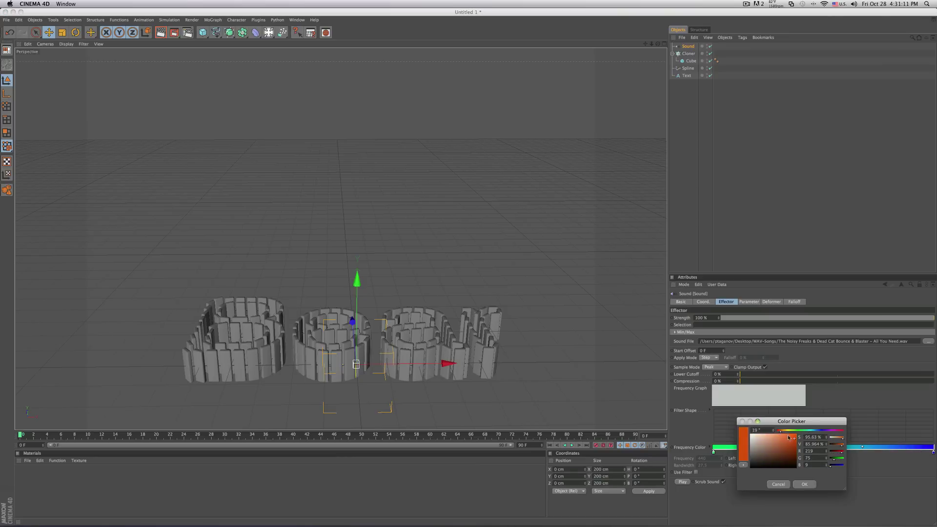
click(802, 485)
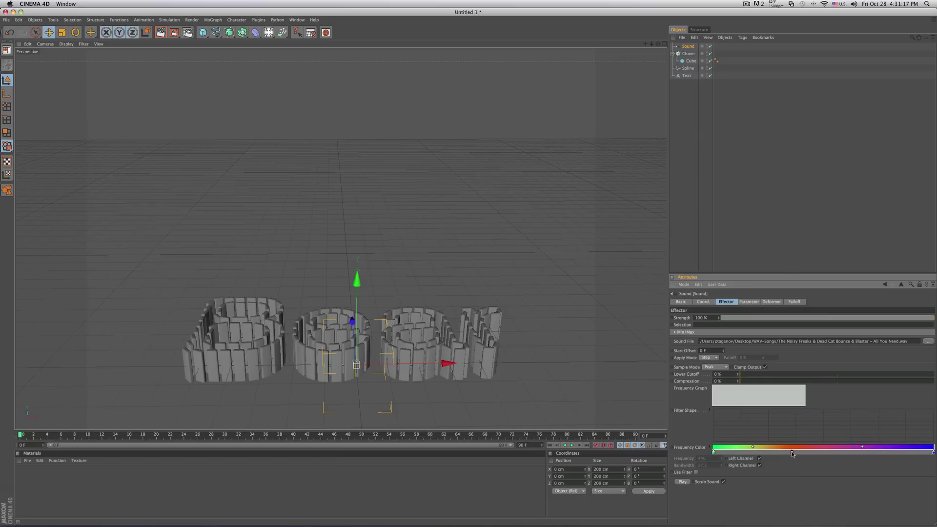
drag(793, 453, 833, 454)
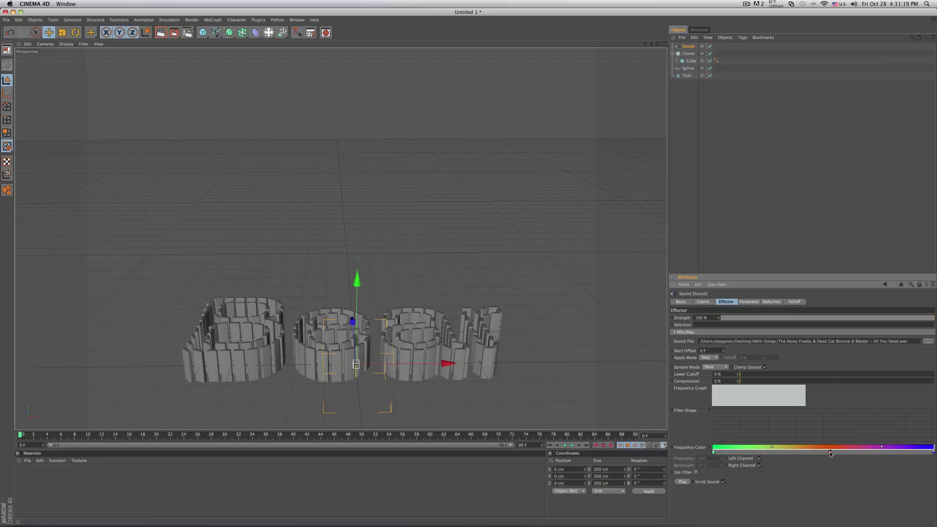
Make the Sound effector drive scale instead of position, with a Y scale of 4, and turn its color mode on.
click(748, 302)
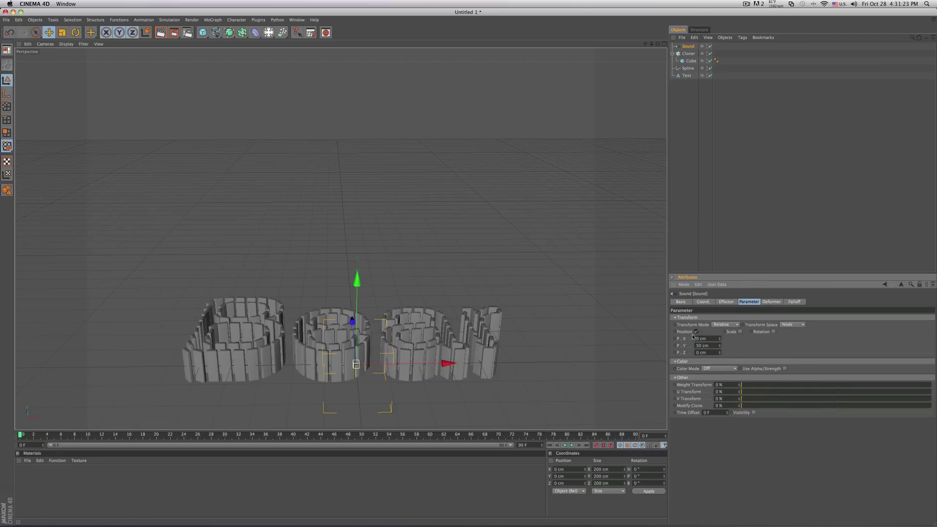
click(697, 332)
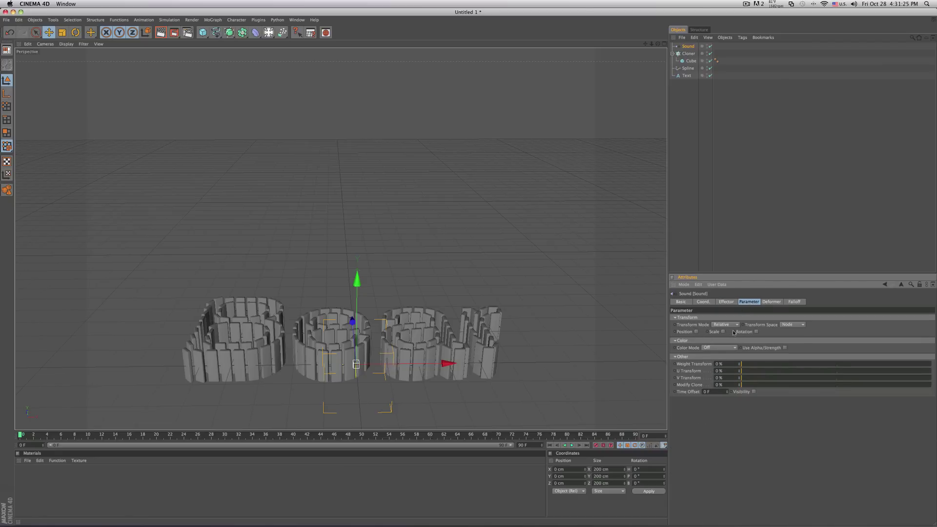
click(723, 333)
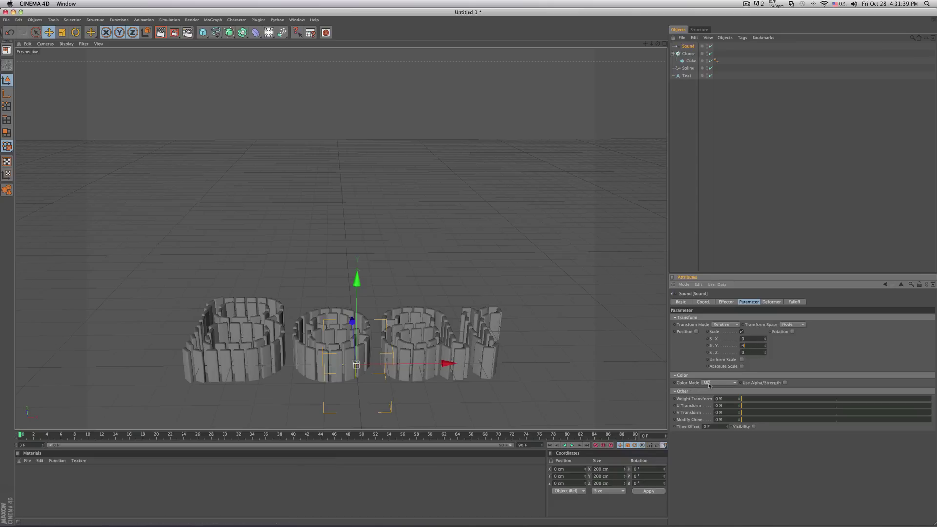
click(722, 383)
click(708, 396)
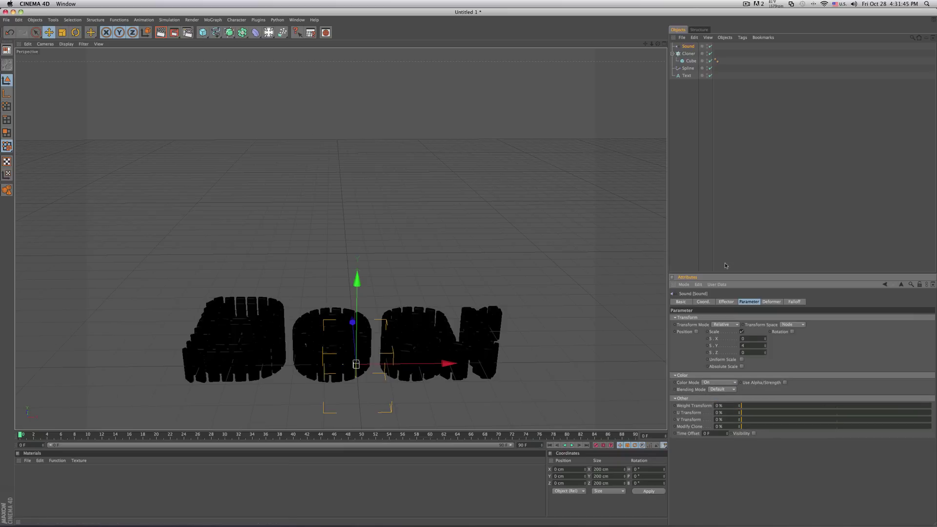
Add a floor object and two light objects to the scene.
click(268, 33)
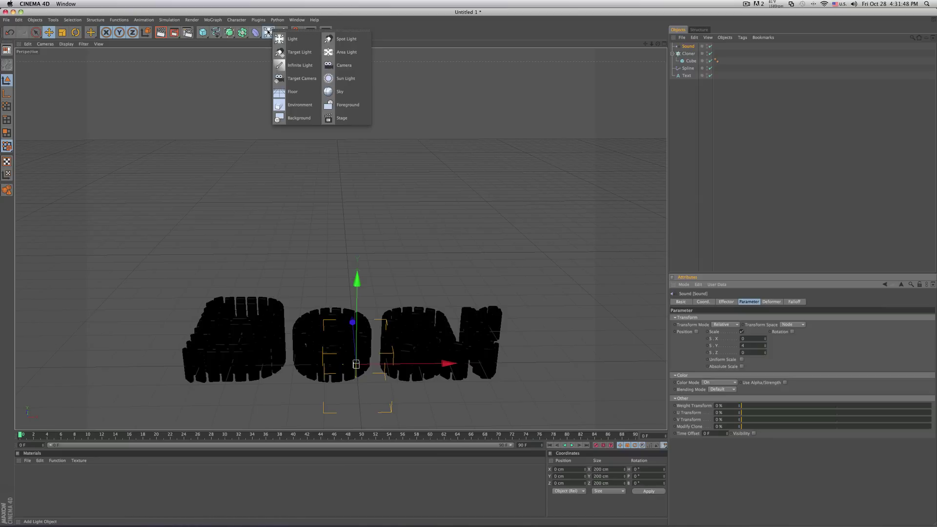
click(303, 93)
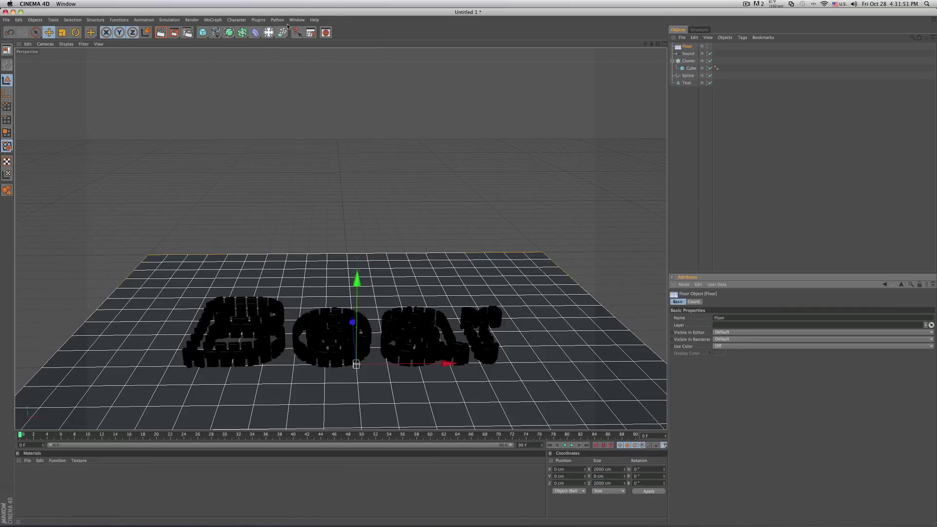
double_click(268, 32)
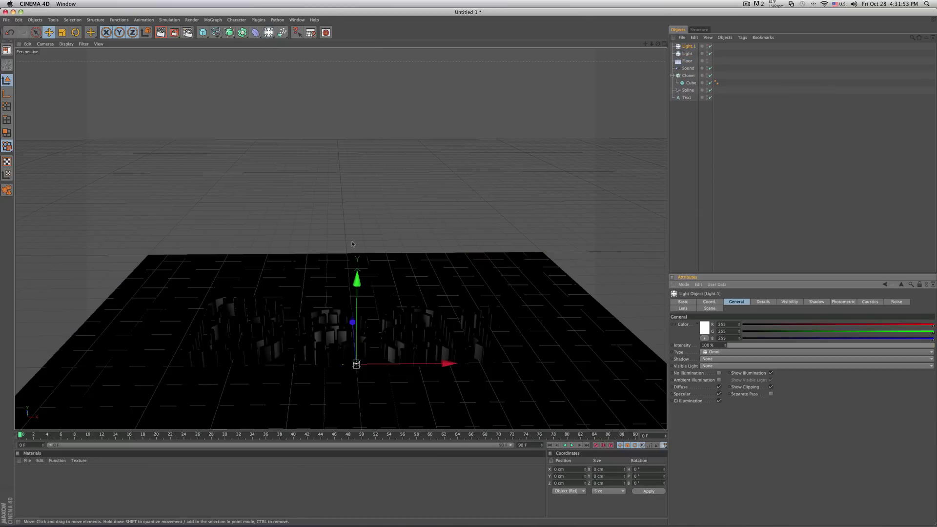
scroll(405, 314, down, 5)
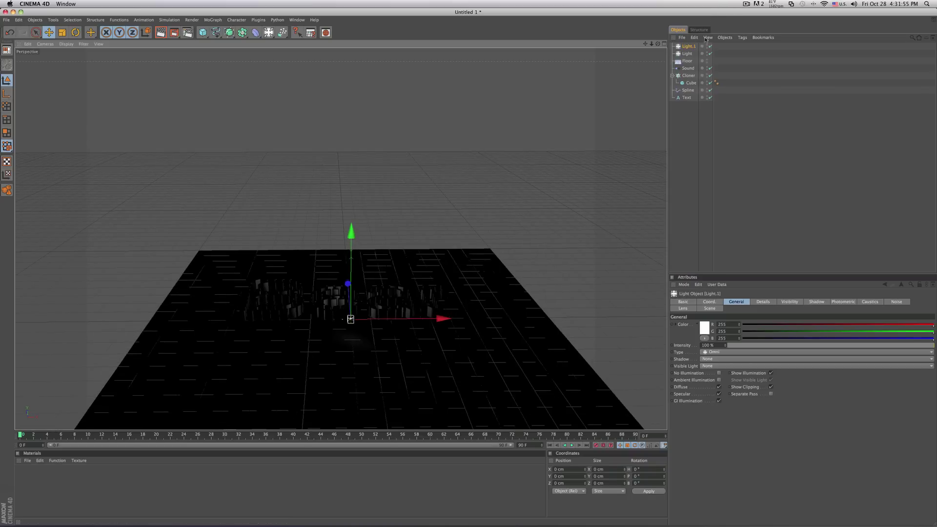
Move the first light to the far side of the floor beside the word, at about X -883 cm and Z 211 cm.
click(686, 53)
drag(416, 318, 287, 386)
alt+middle_drag(274, 347, 291, 396)
drag(209, 342, 214, 307)
drag(281, 331, 266, 332)
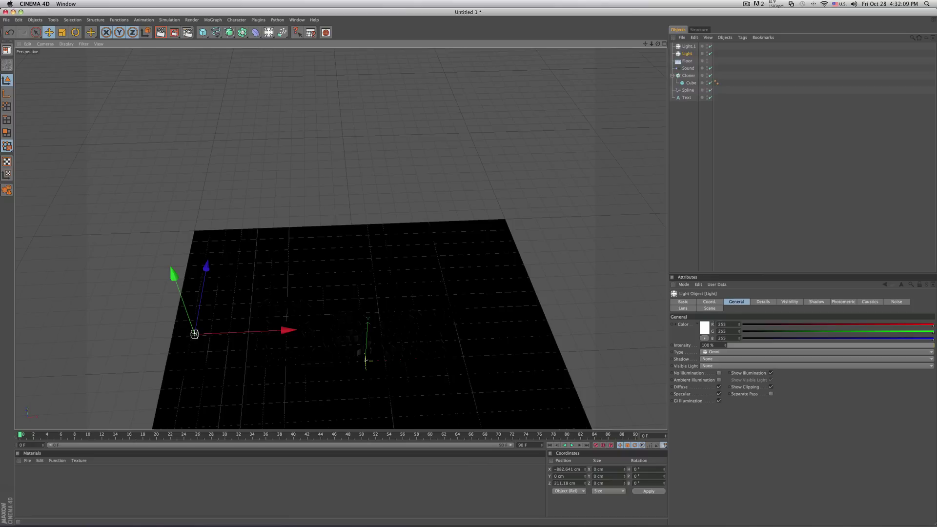
Set the first light's color to yellow-green (RGB 212, 255, 0).
click(705, 329)
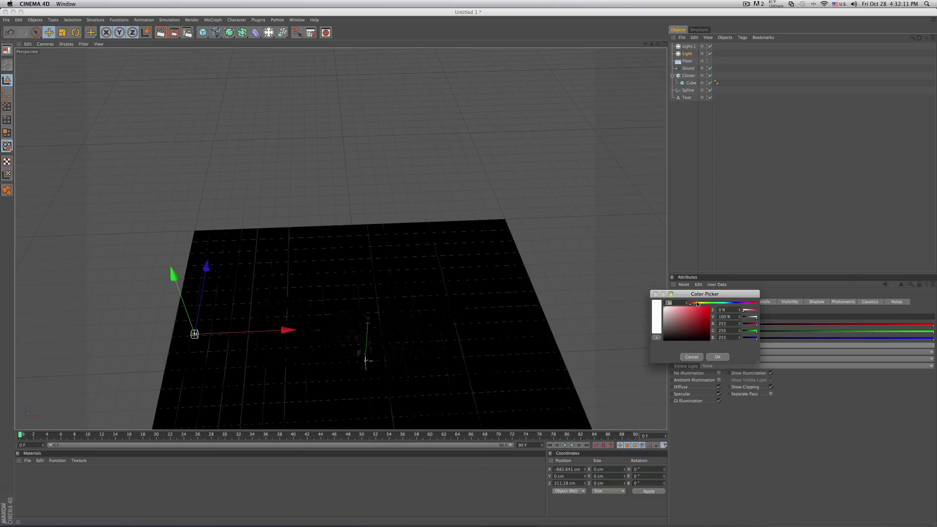
click(694, 358)
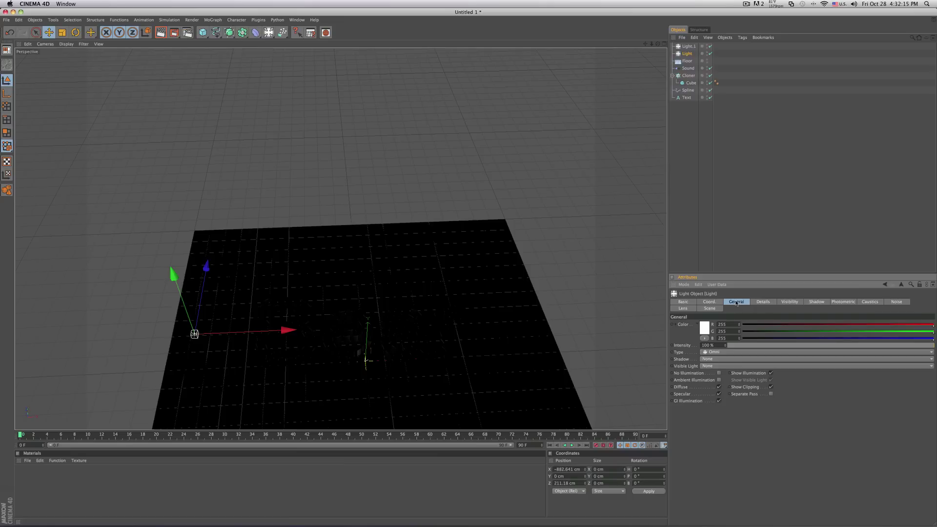
click(703, 328)
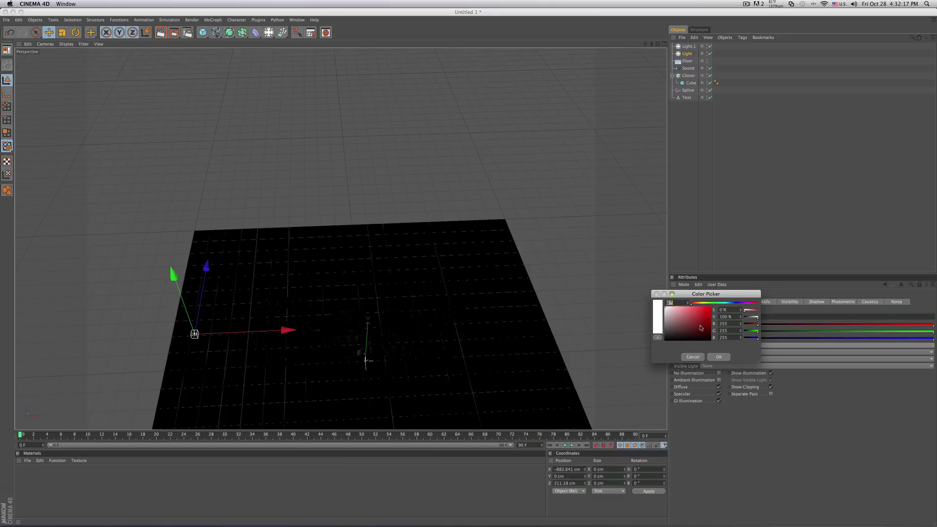
mouse_move(727, 303)
mouse_down()
mouse_move(741, 303)
mouse_move(708, 314)
mouse_move(718, 307)
mouse_up()
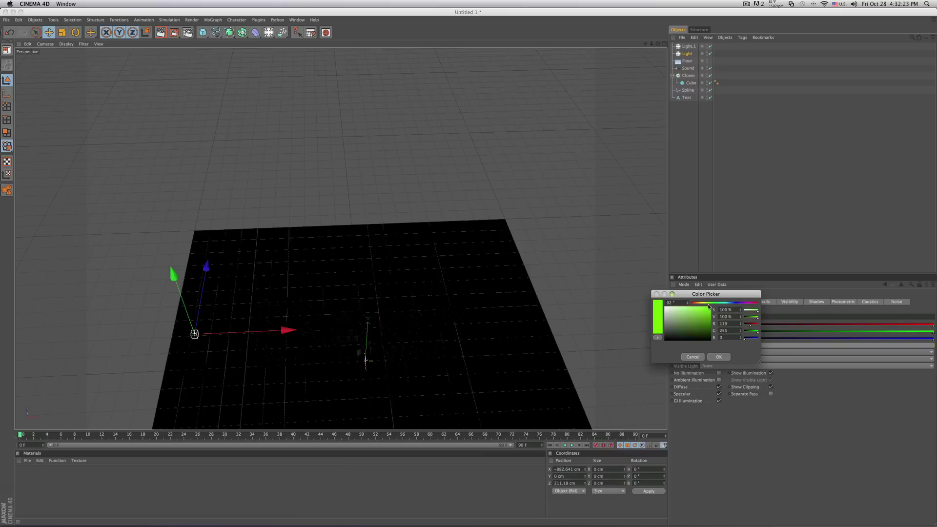
mouse_move(706, 304)
mouse_down()
mouse_move(693, 302)
mouse_move(704, 305)
mouse_up()
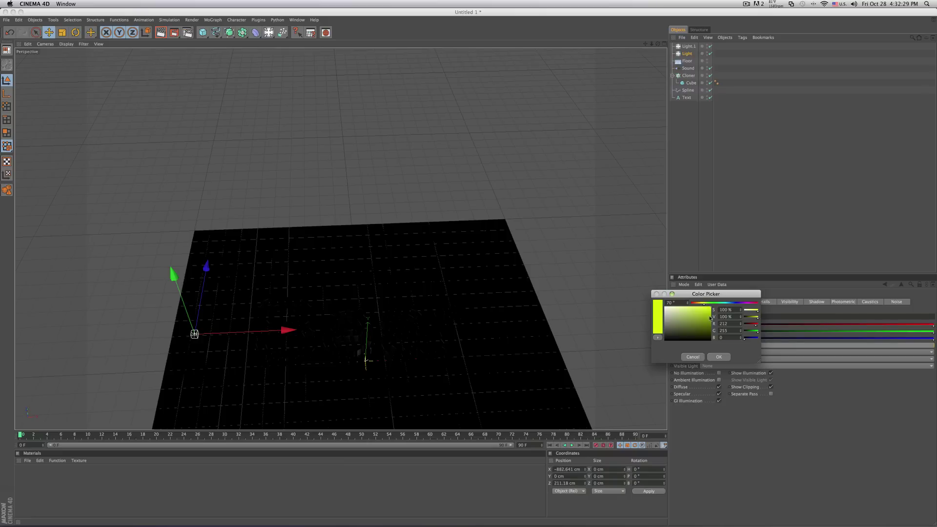
click(718, 357)
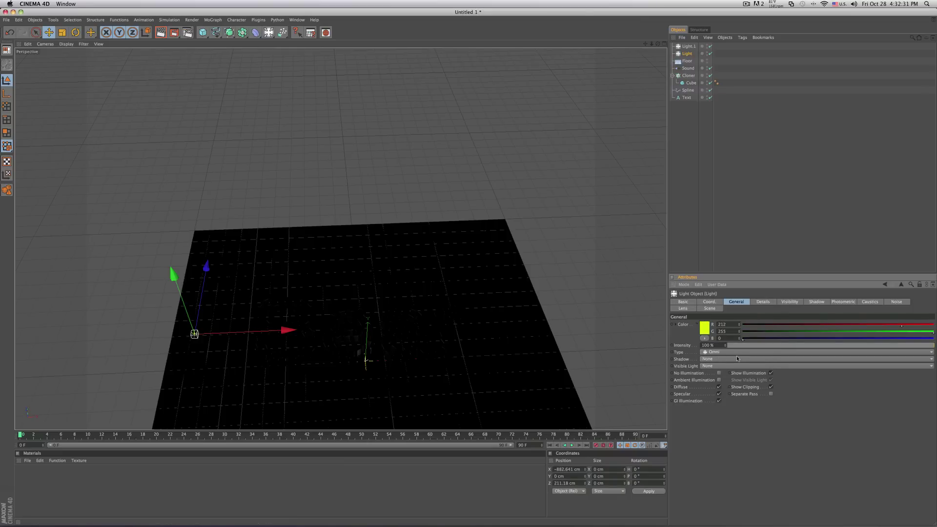
Give the first light soft shadow maps and volumetric visible light, and enlarge its visible radius to reach across the word.
click(704, 360)
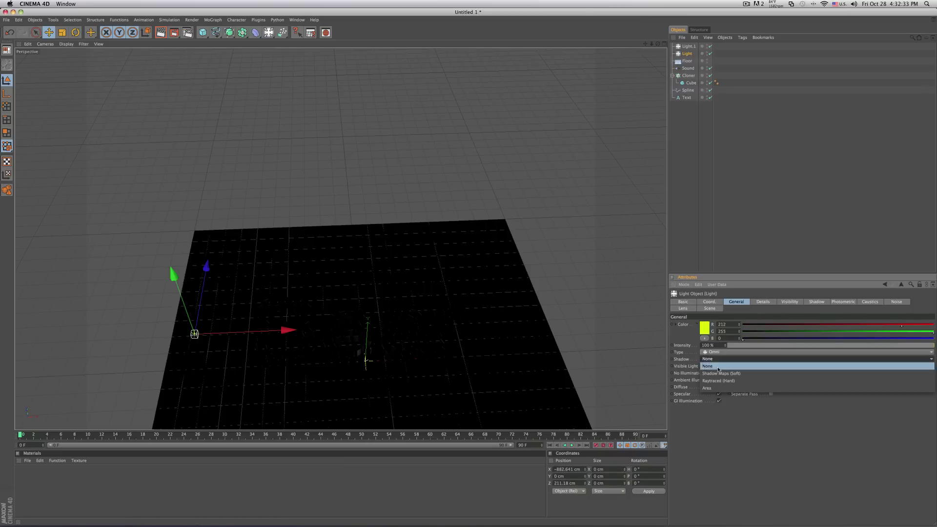
click(716, 374)
click(703, 368)
click(718, 390)
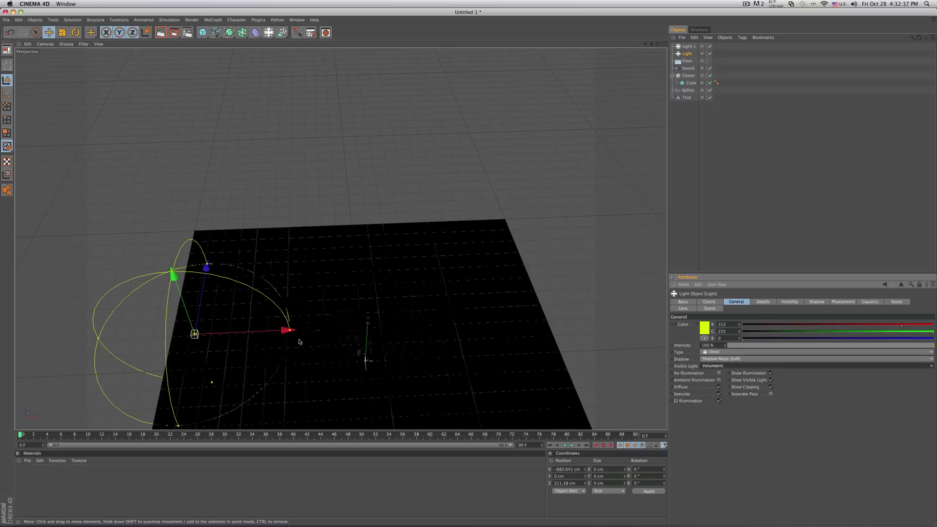
drag(290, 332, 478, 322)
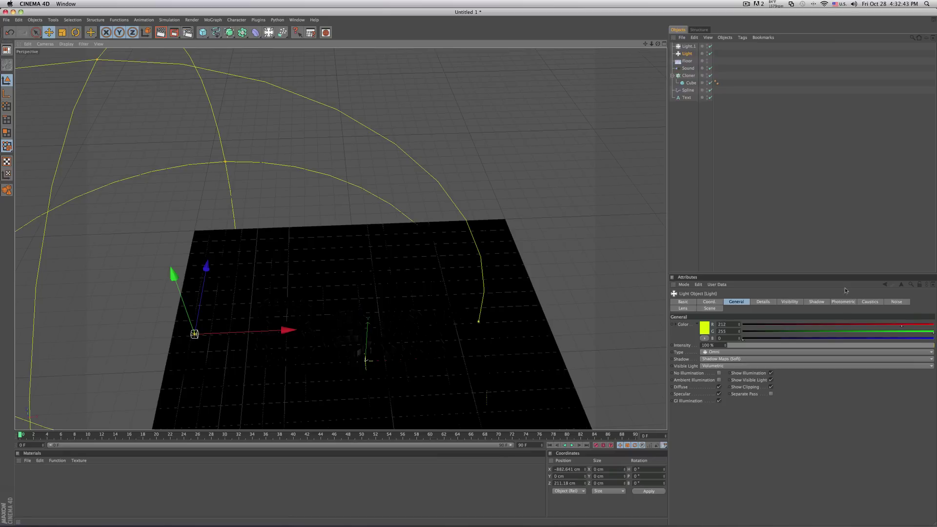
Set the first light's noise to Visibility and return to its general settings.
click(897, 302)
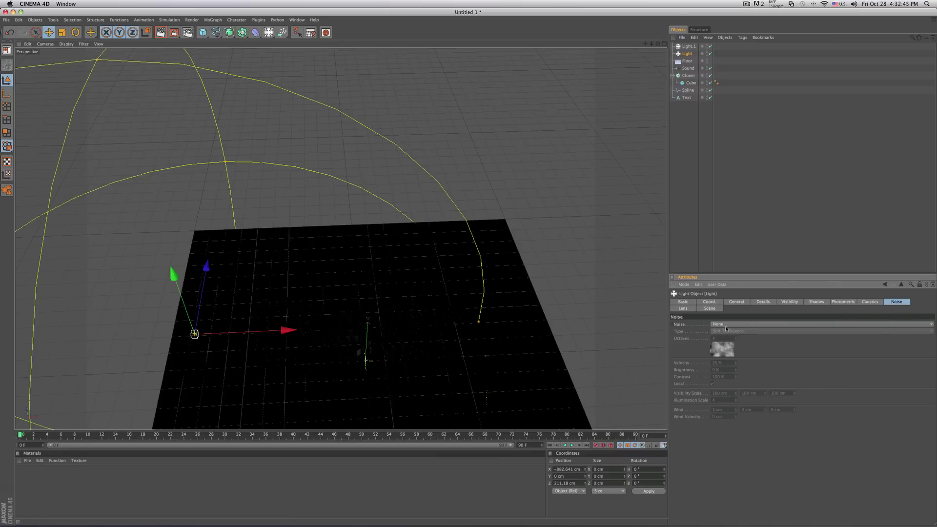
click(727, 325)
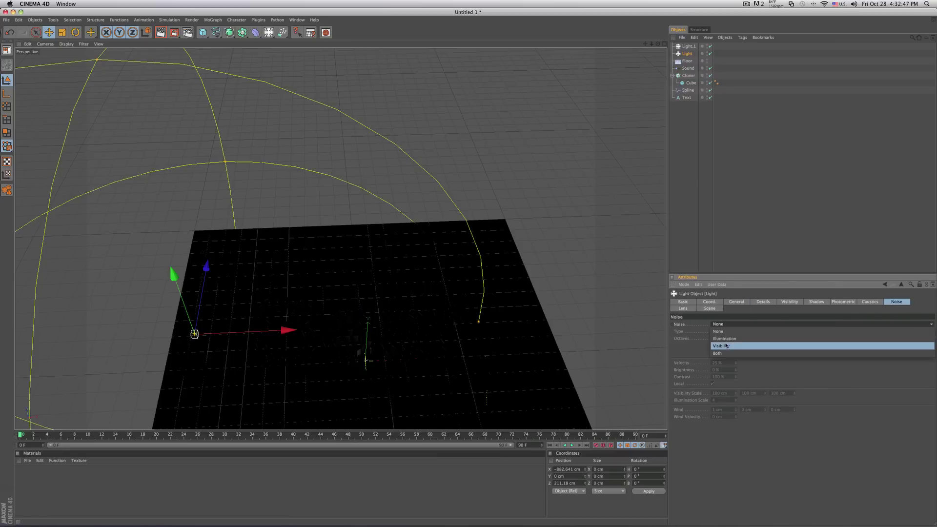
click(740, 344)
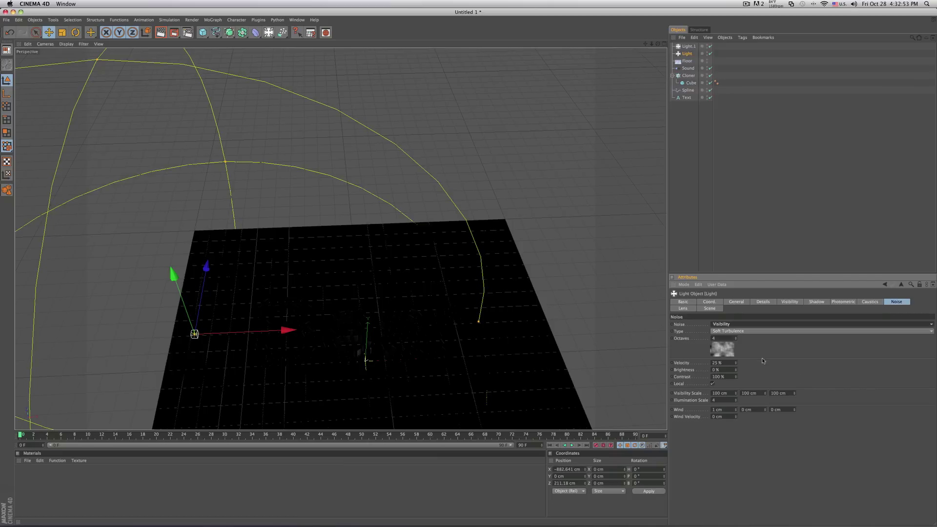
click(746, 302)
Select the cloner, cube, spline and text together and lower them slightly into the floor.
scroll(433, 293, down, 3)
scroll(433, 293, down, 1)
alt+drag(432, 293, 432, 264)
scroll(432, 264, down, 1)
alt+middle_drag(432, 263, 482, 246)
alt+middle_drag(401, 281, 400, 276)
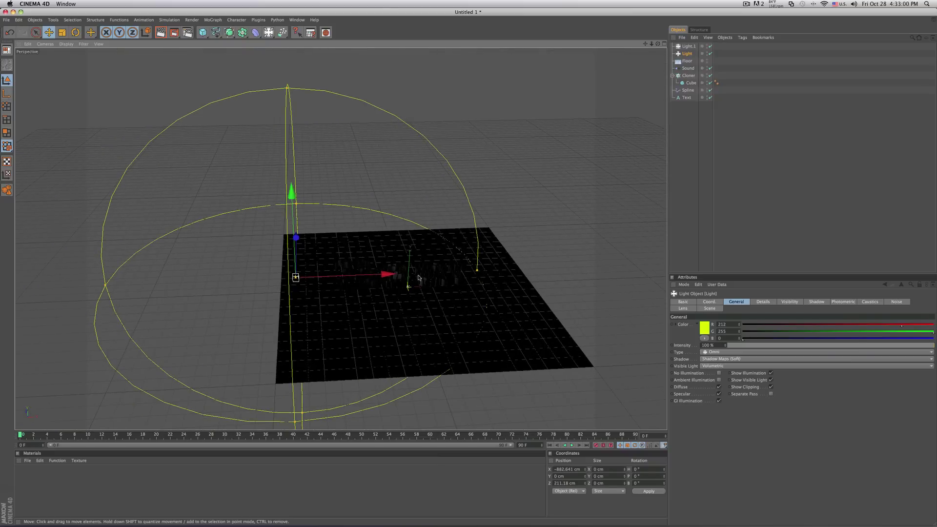
click(685, 105)
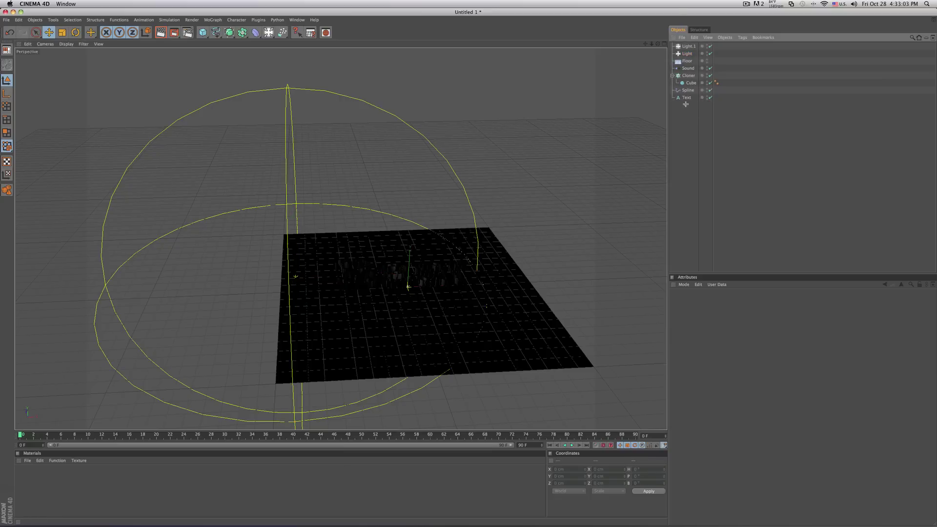
drag(686, 105, 693, 74)
drag(413, 209, 412, 214)
alt+drag(373, 293, 374, 332)
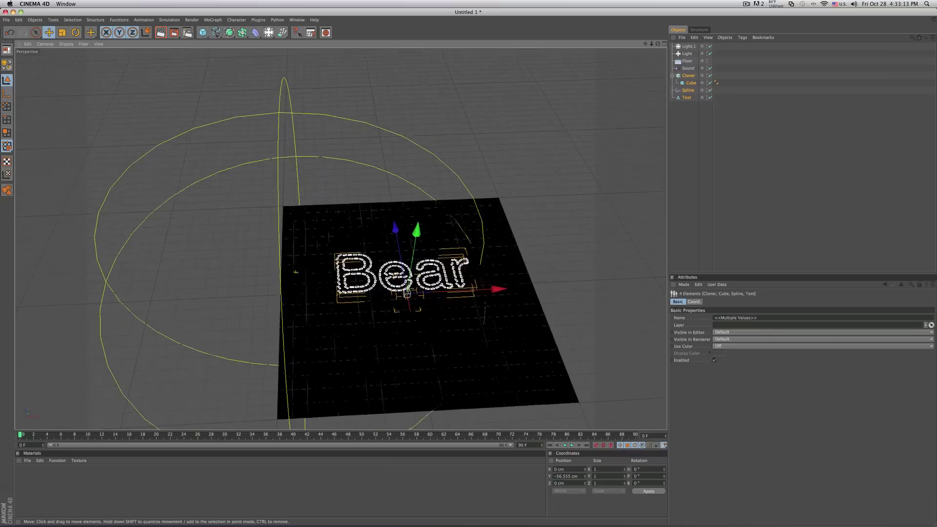
alt+middle_drag(374, 293, 372, 321)
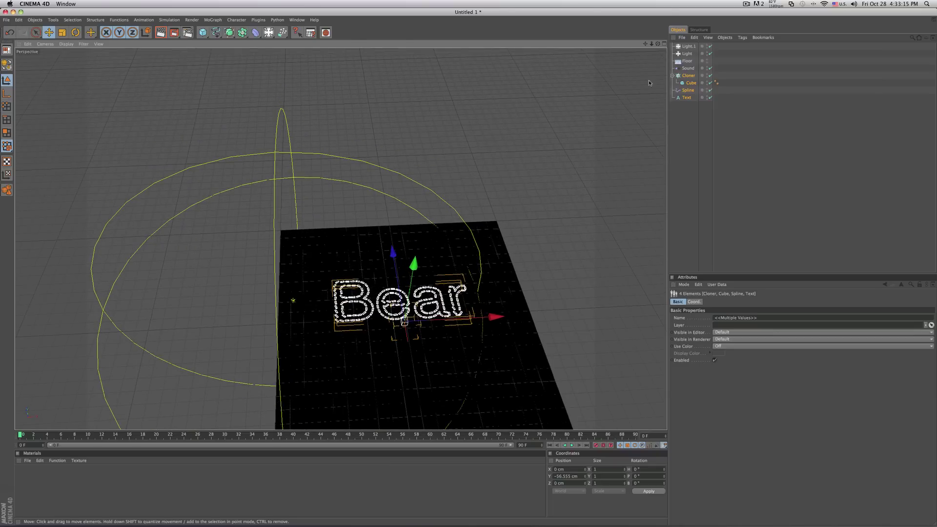
Move the second light above the floor in front of the word, to about X 463, Y 229 and Z -257 cm.
click(689, 47)
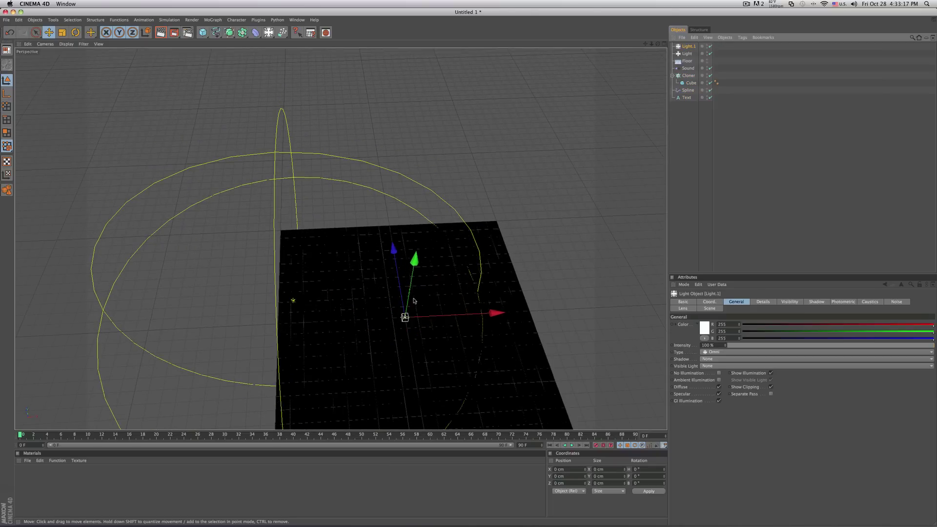
mouse_move(410, 295)
mouse_down()
mouse_move(413, 280)
mouse_move(404, 292)
mouse_up()
drag(506, 328, 567, 326)
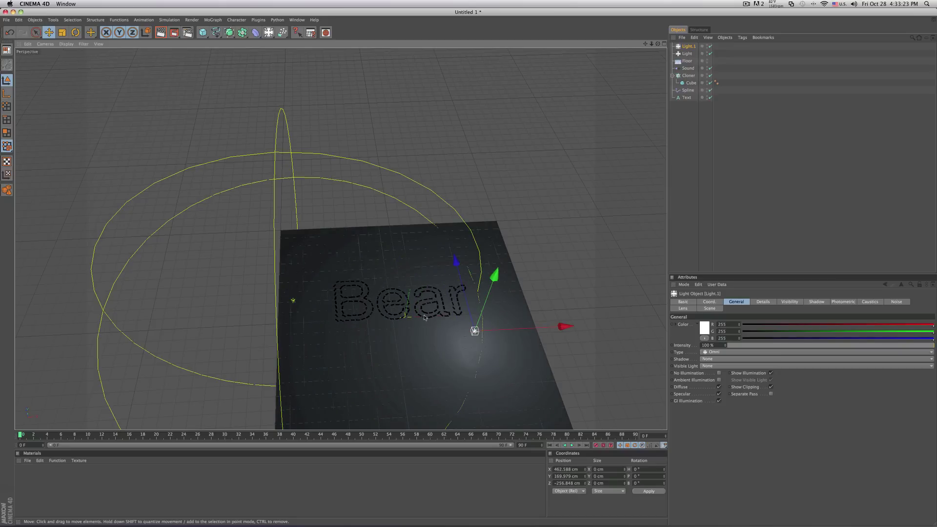
drag(480, 318, 482, 313)
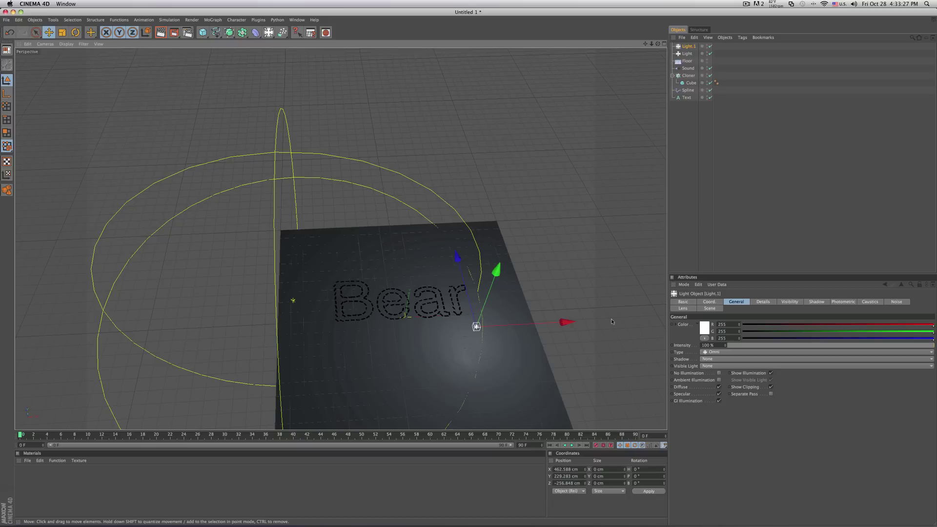
Set the second light's intensity to 83% and its shadow to Shadow Maps (Soft).
drag(931, 347, 909, 346)
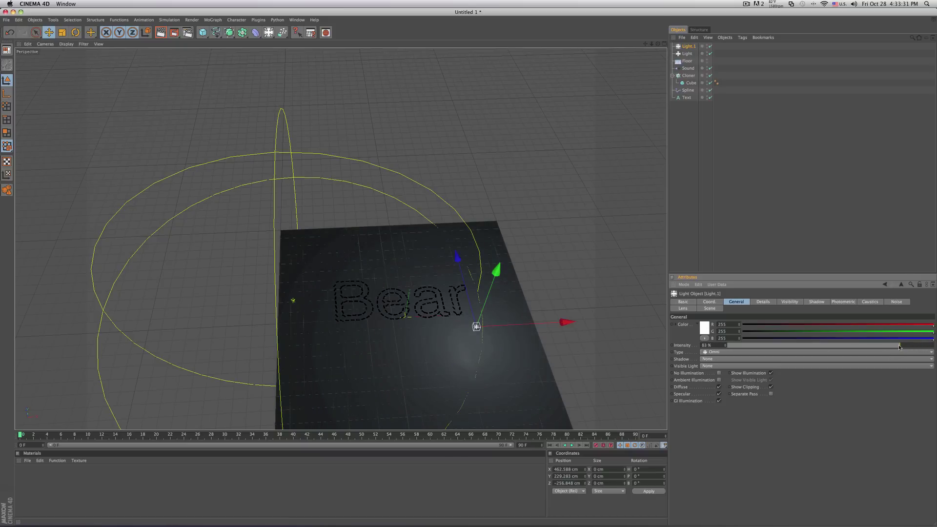
click(712, 360)
click(720, 376)
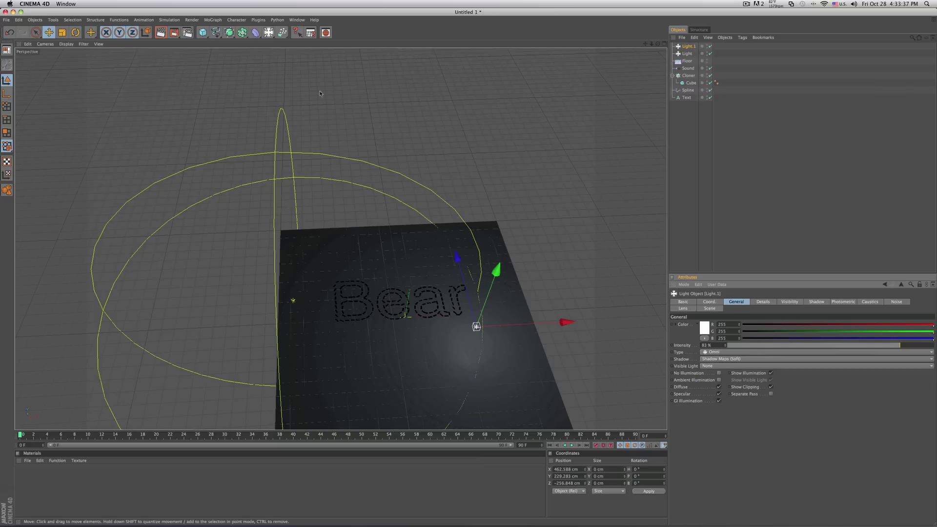
Render a preview of the view to check the two lights, and stop it before it completes.
click(161, 34)
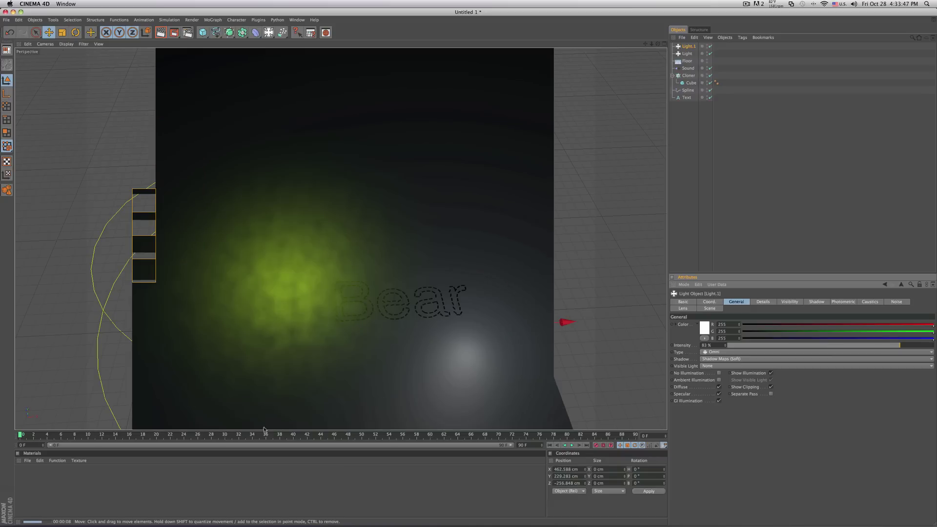
click(31, 477)
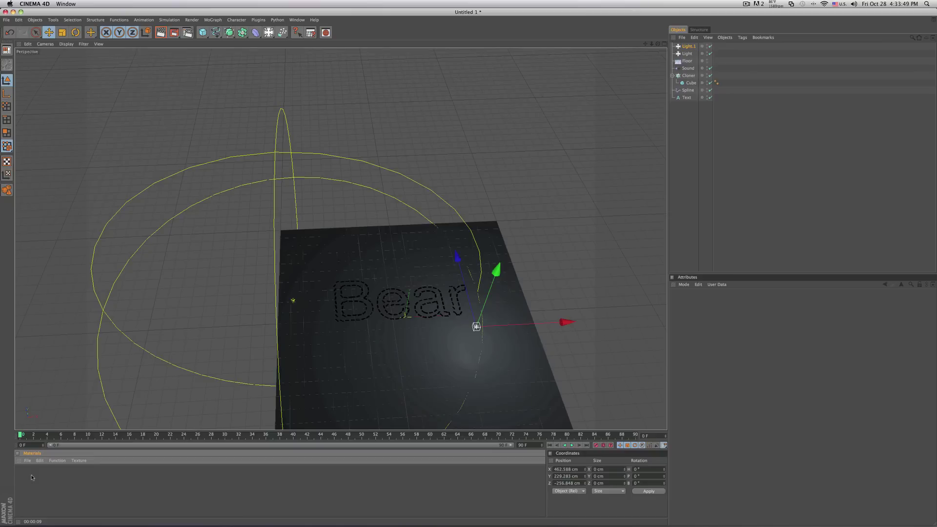
Create a new material with a reduced-brightness reflection and apply it to the floor.
double_click(32, 477)
double_click(22, 476)
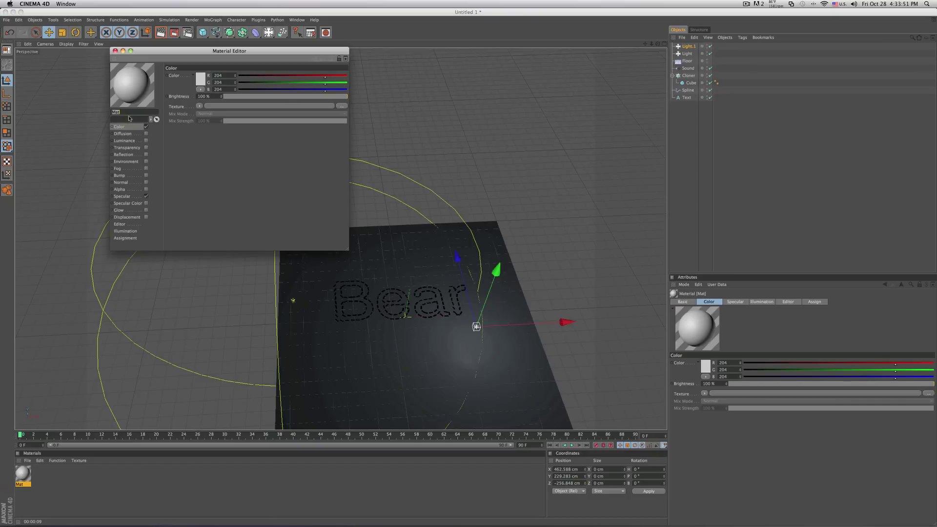
click(146, 154)
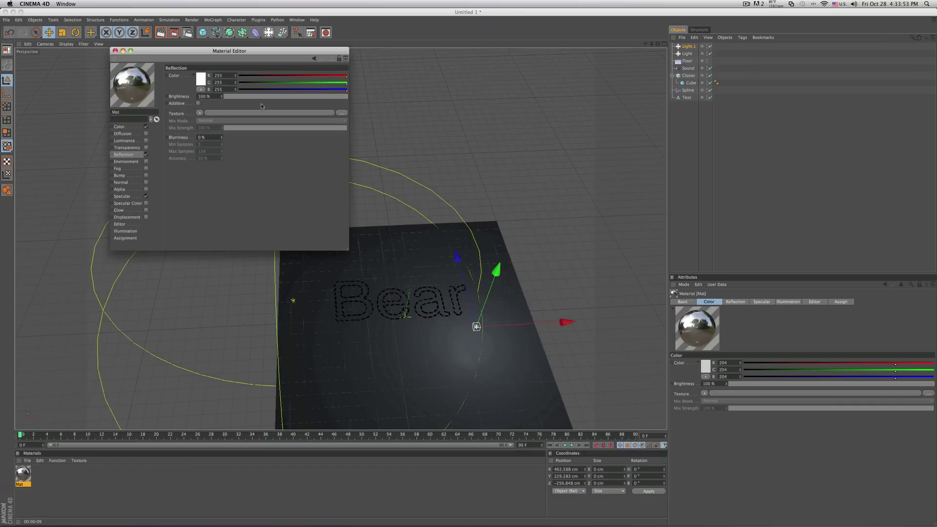
mouse_move(263, 98)
mouse_down()
mouse_move(280, 97)
mouse_move(253, 96)
mouse_up()
click(116, 51)
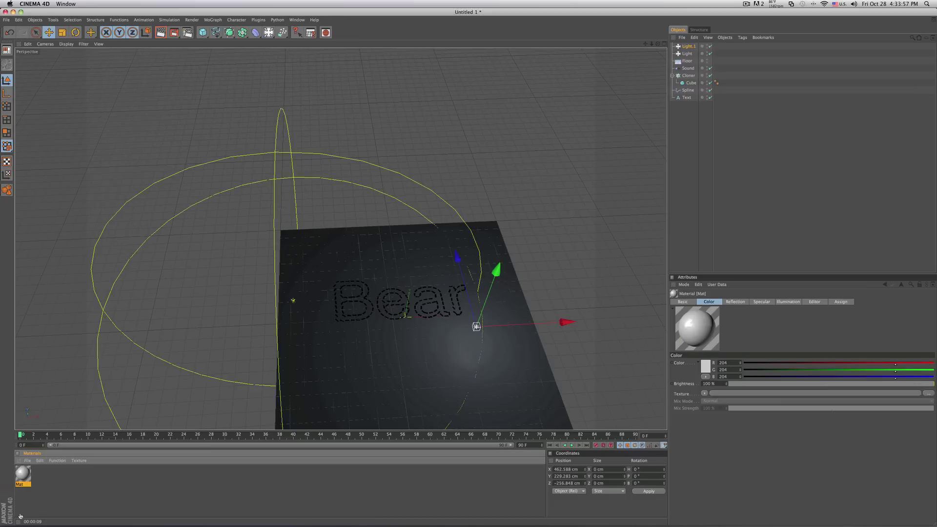
drag(22, 474, 304, 366)
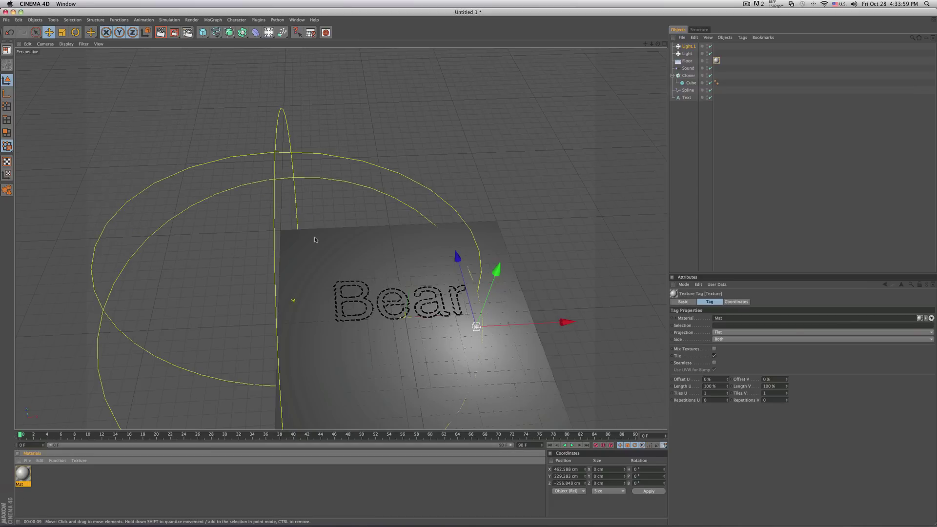
Render a closer preview of the word to check the reflective floor, and stop the render.
scroll(314, 239, up, 2)
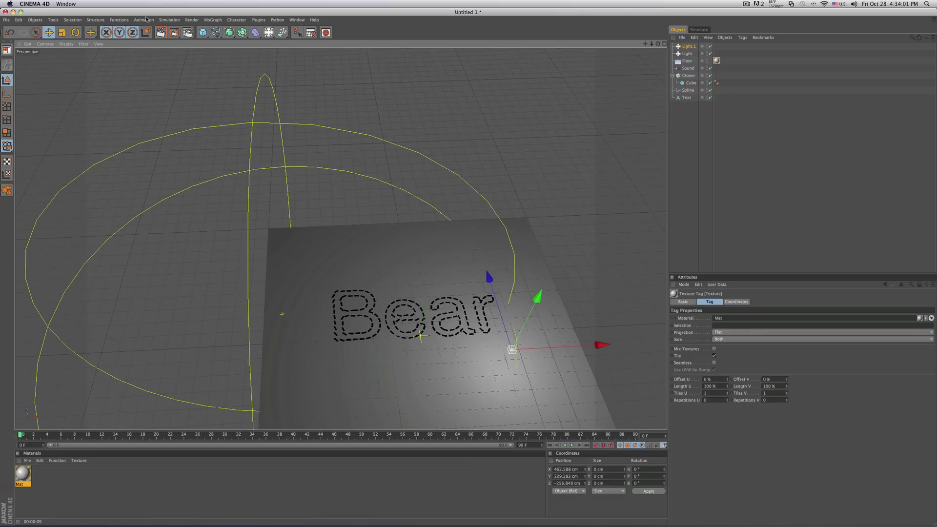
click(161, 32)
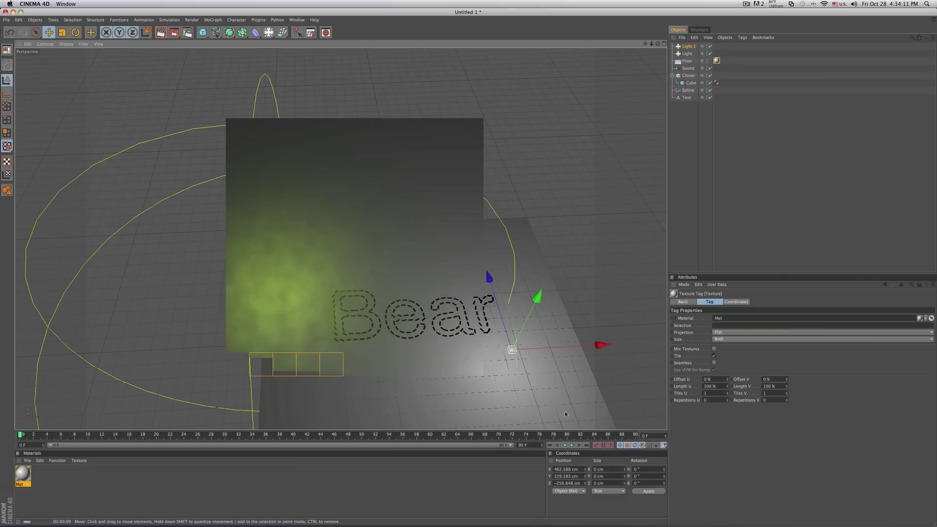
click(524, 499)
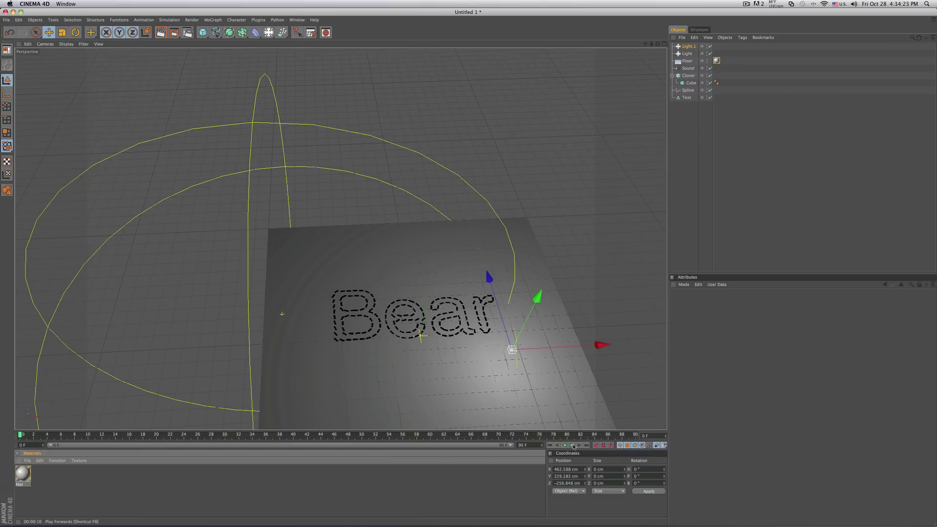
Play the animation and inspect the raised clones from a lower, closer angle.
key(XF86AudioRaiseVolume)
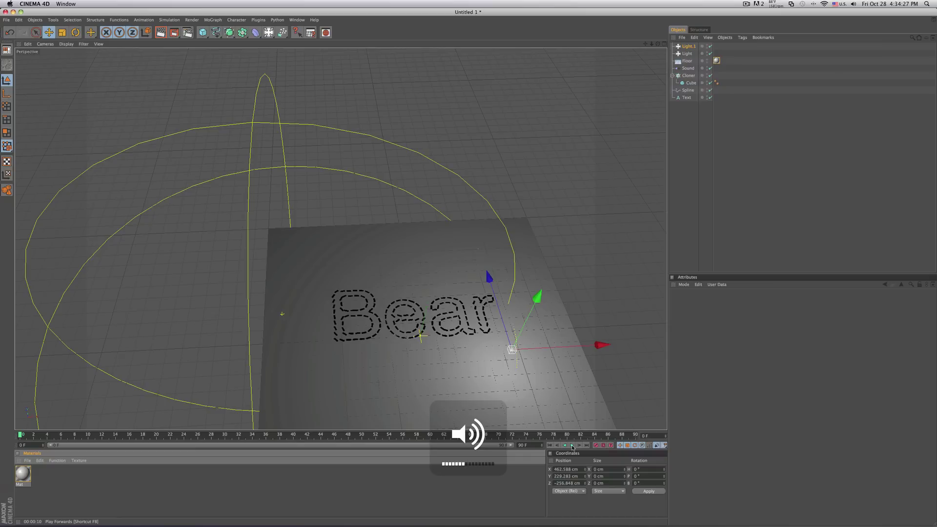
click(572, 445)
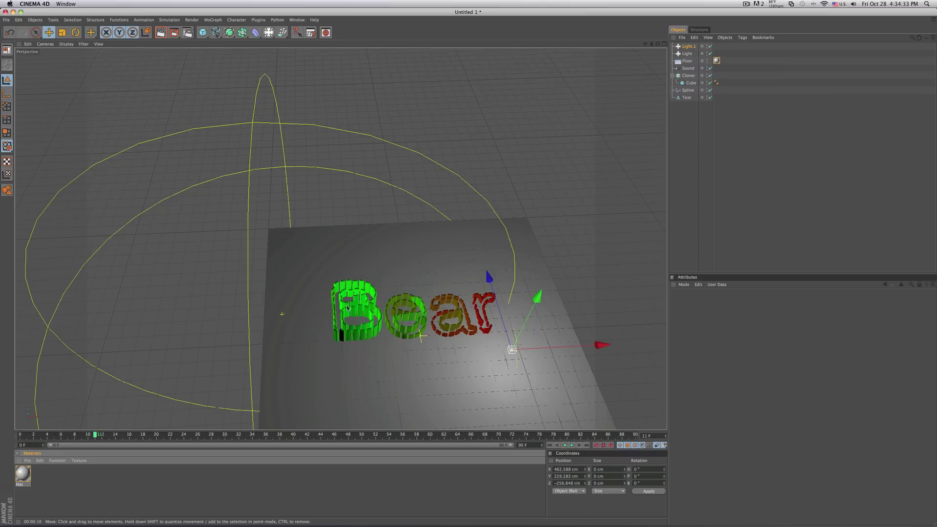
alt+drag(329, 301, 334, 280)
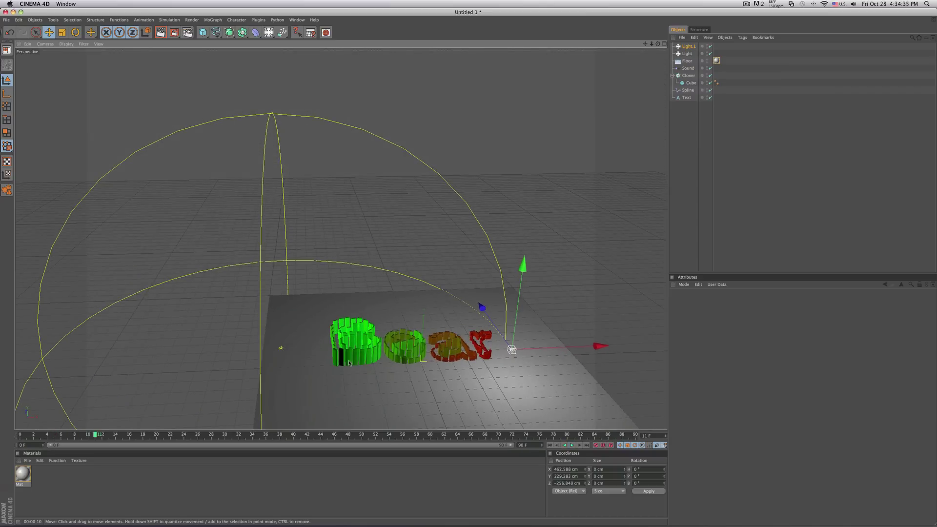
scroll(349, 362, up, 2)
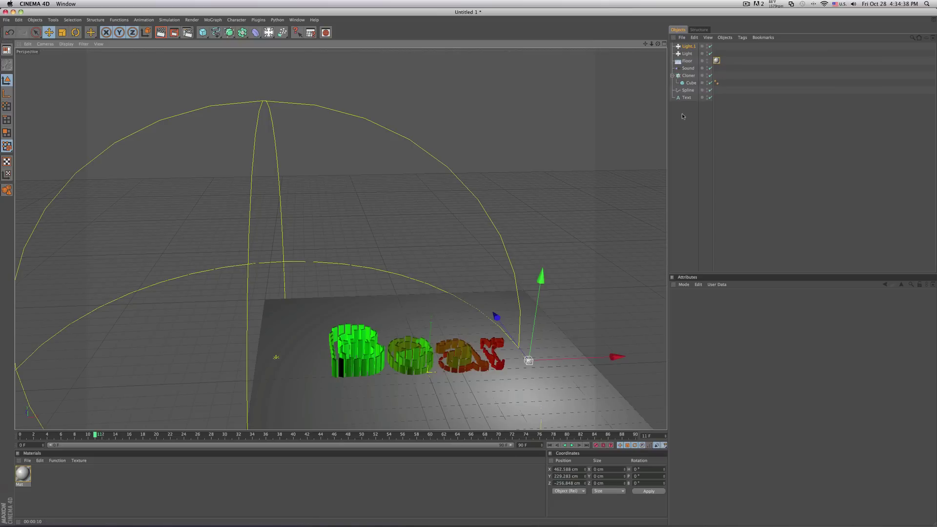
Set the Sound effector's Y scale to 2.25 and play the animation to check the clone height.
click(688, 68)
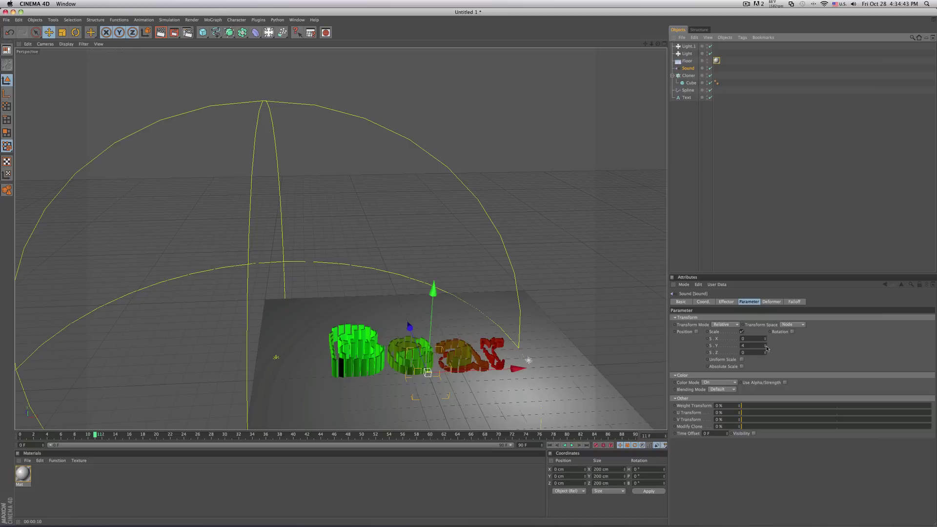
drag(767, 348, 766, 300)
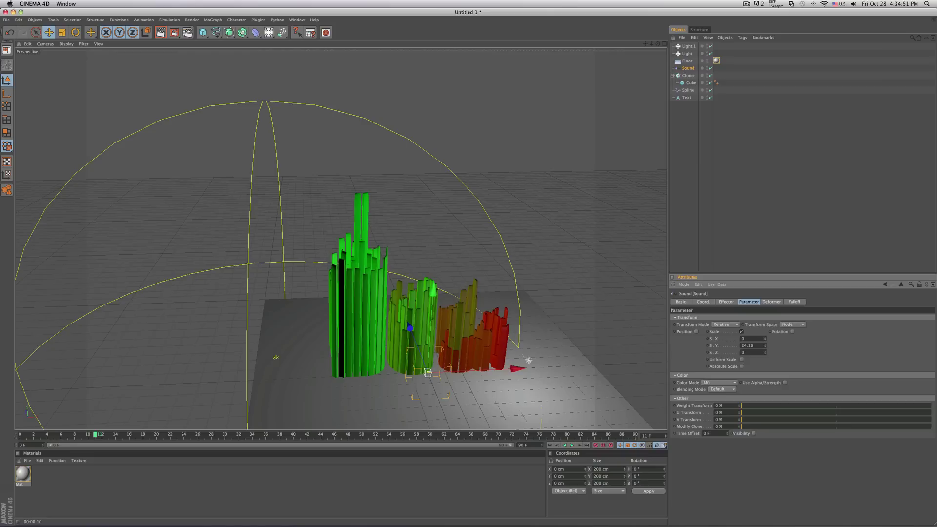
drag(767, 300, 767, 336)
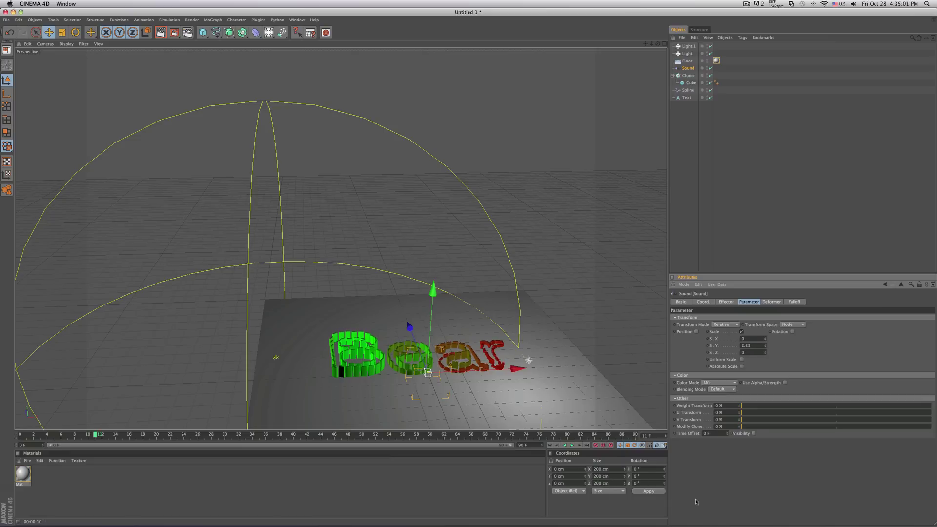
click(572, 446)
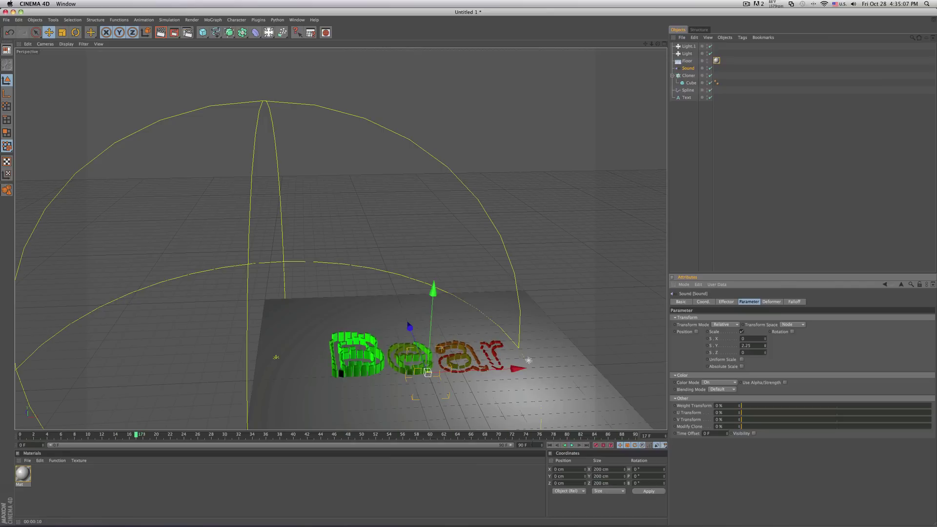
Extend the animation's end frame to 6000 and show the full range in the timeline.
drag(531, 445, 503, 446)
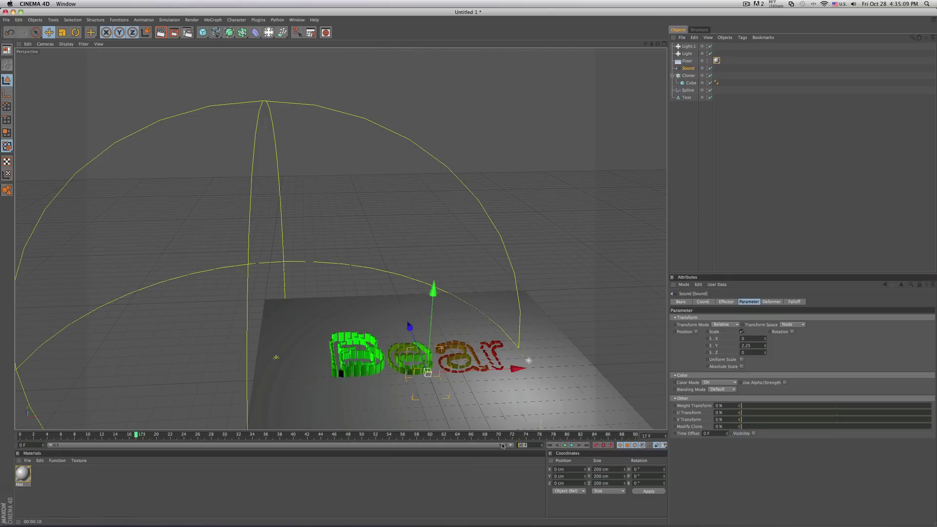
text(6000)
key(Return)
drag(60, 445, 658, 461)
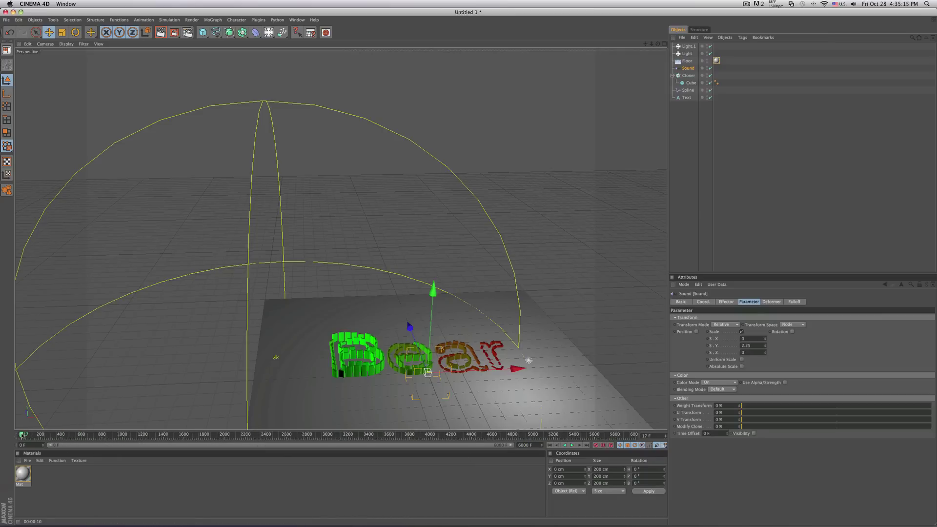
Scrub to a section within the song and limit the animation range to frames 2000 to 2200.
drag(22, 435, 225, 439)
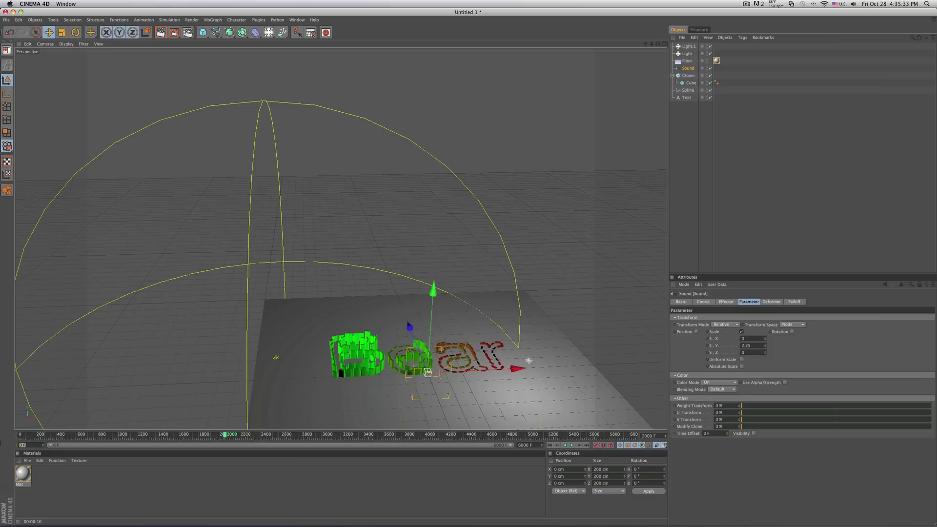
text(00)
key(Return)
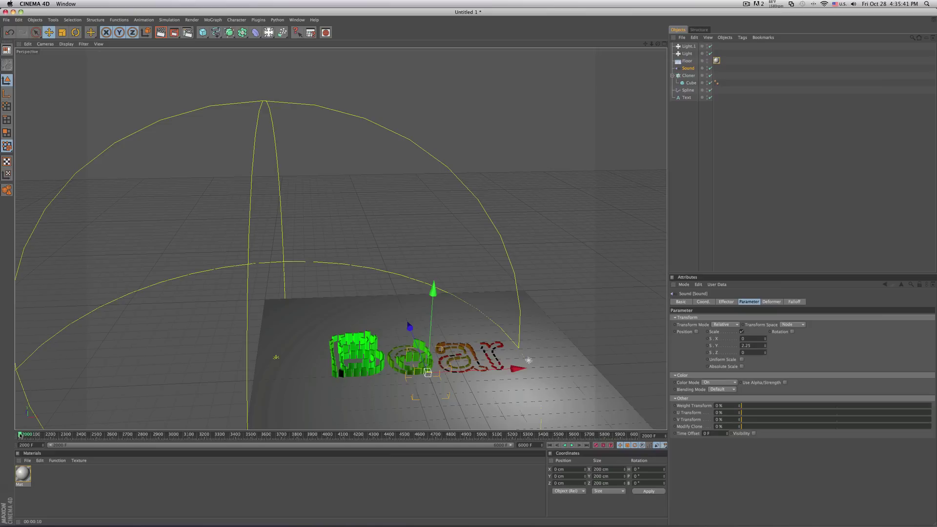
drag(20, 435, 25, 434)
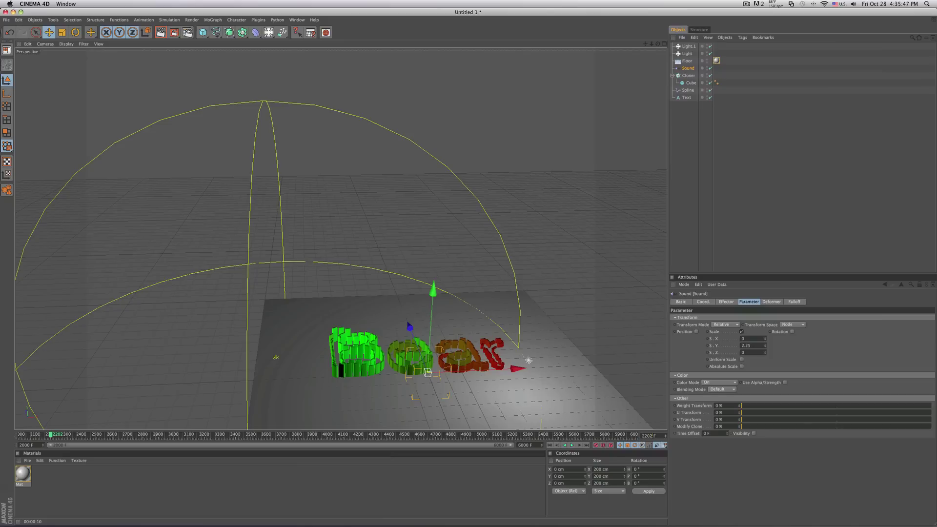
text(0)
key(Return)
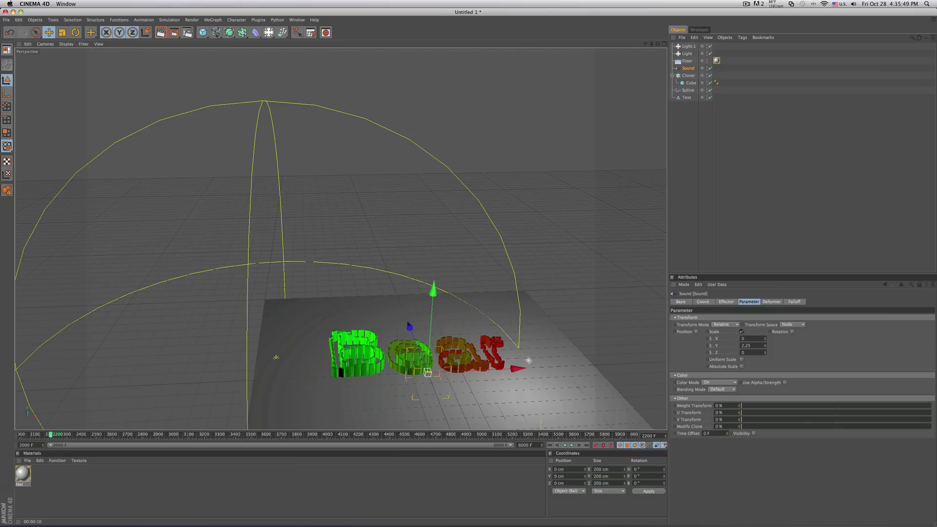
drag(531, 445, 496, 446)
text(2200)
key(Return)
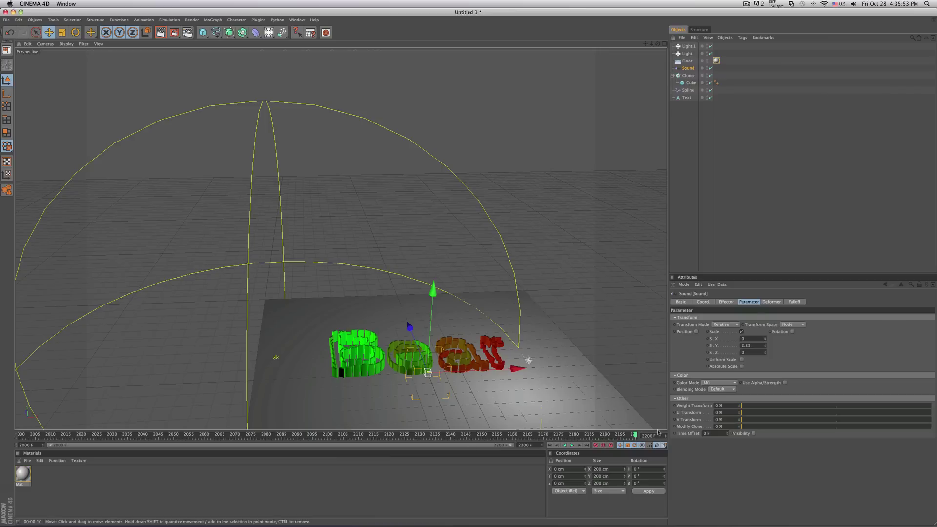
Play the shortened range to check the clone motion, then return to its first frame.
click(573, 446)
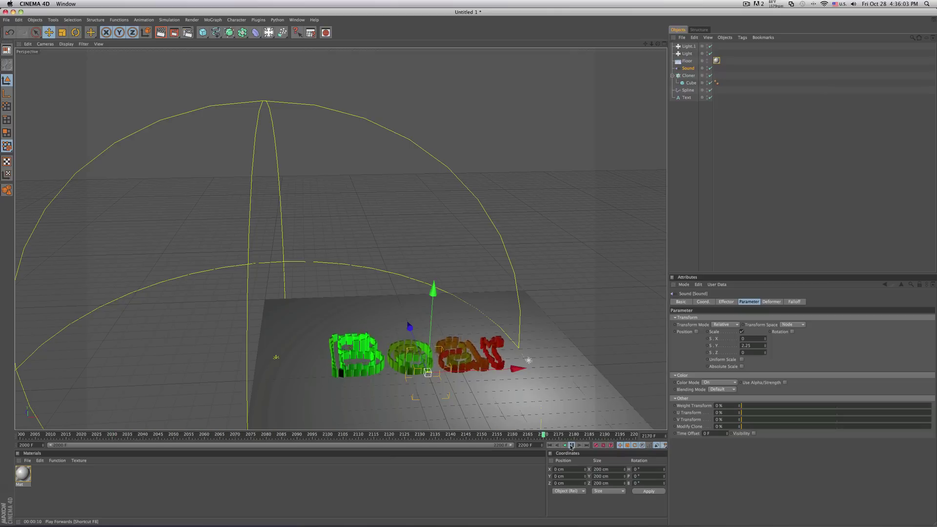
click(571, 446)
click(550, 445)
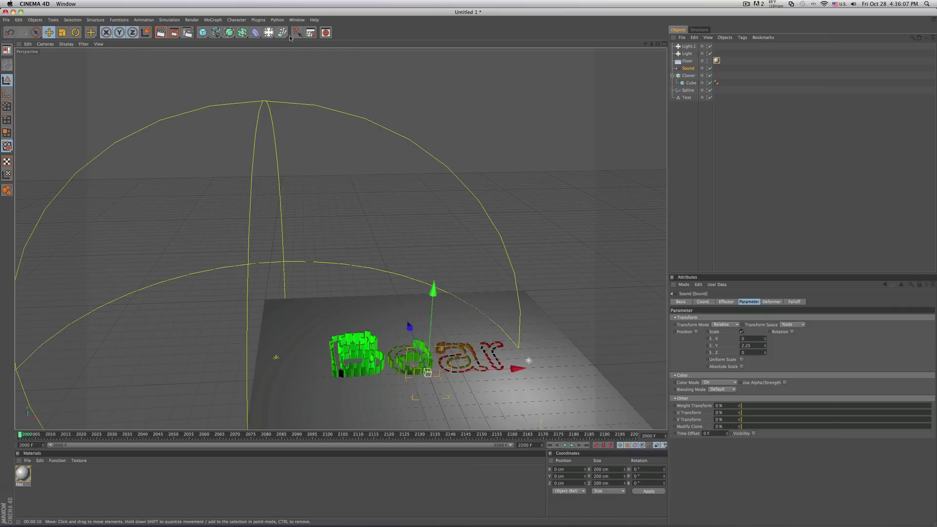
Add a Camera object to the scene and look through it.
click(268, 32)
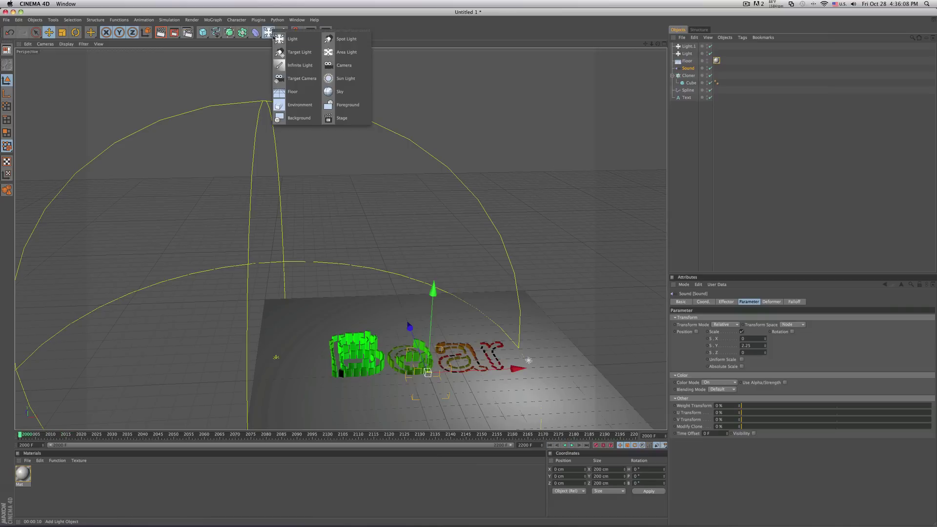
click(349, 68)
click(711, 46)
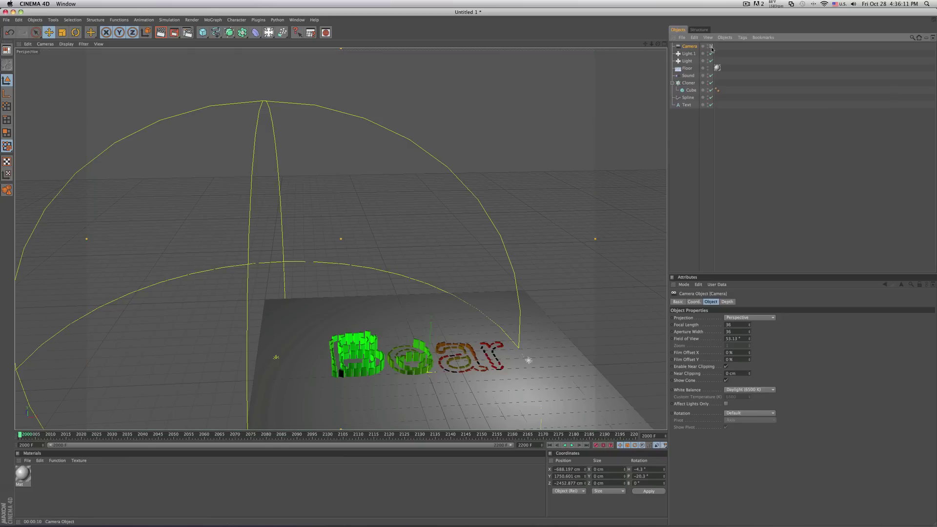
Frame the whole floor from a distant, low side angle and record the camera's keyframe at frame 2000.
alt+drag(480, 110, 494, 139)
alt+middle_drag(481, 110, 588, 165)
alt+right_drag(480, 109, 431, 109)
alt+middle_drag(481, 109, 581, 105)
alt+drag(480, 109, 530, 103)
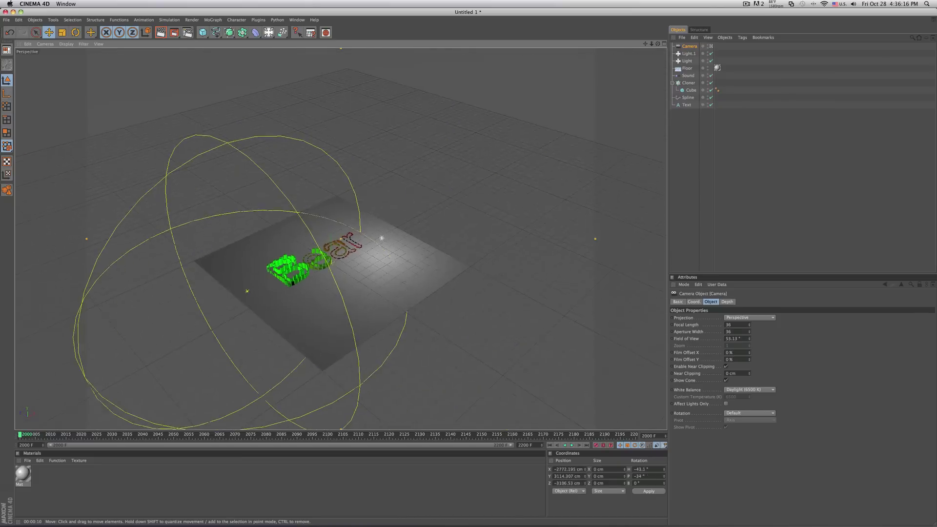
alt+middle_drag(411, 262, 458, 132)
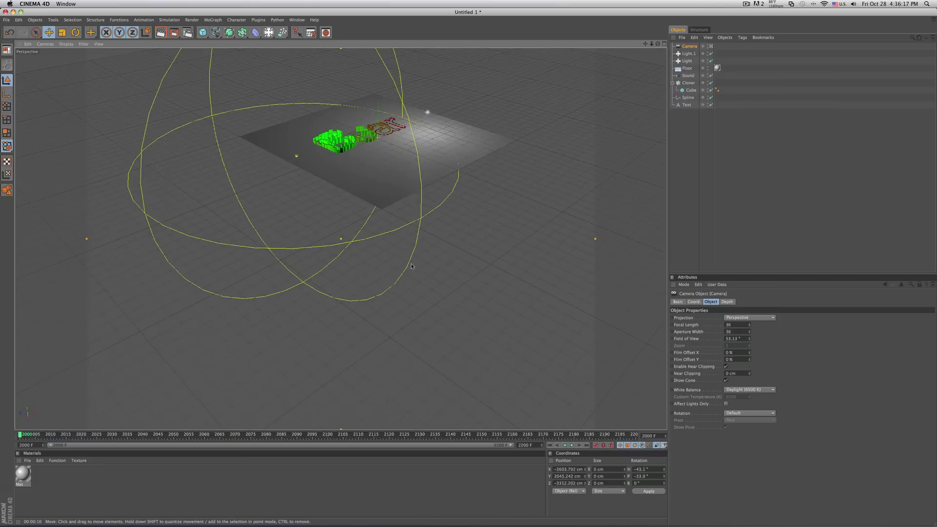
alt+drag(411, 261, 417, 222)
alt+middle_drag(411, 261, 423, 203)
alt+middle_drag(414, 304, 415, 271)
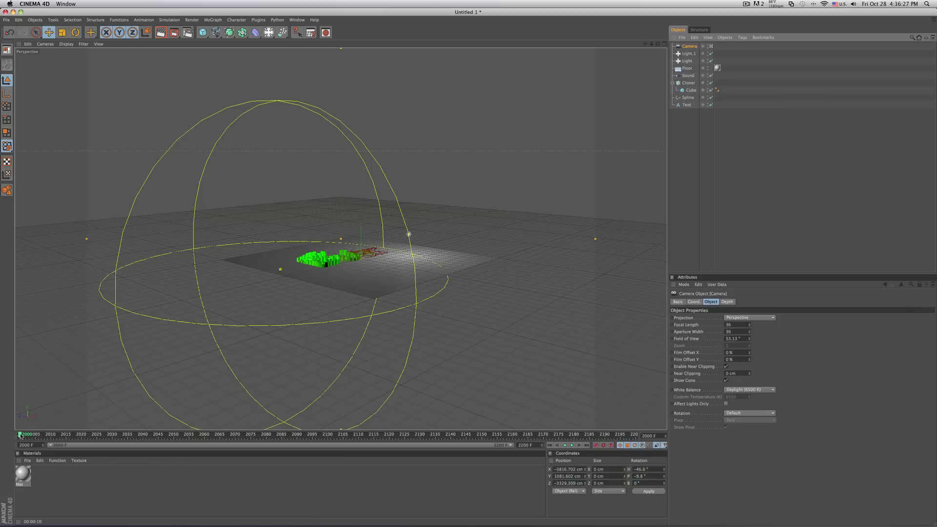
click(596, 446)
At frame 2200, reposition the camera to a closer, slightly elevated front view of the word and record its keyframe.
alt+drag(289, 320, 367, 290)
alt+middle_drag(367, 290, 350, 297)
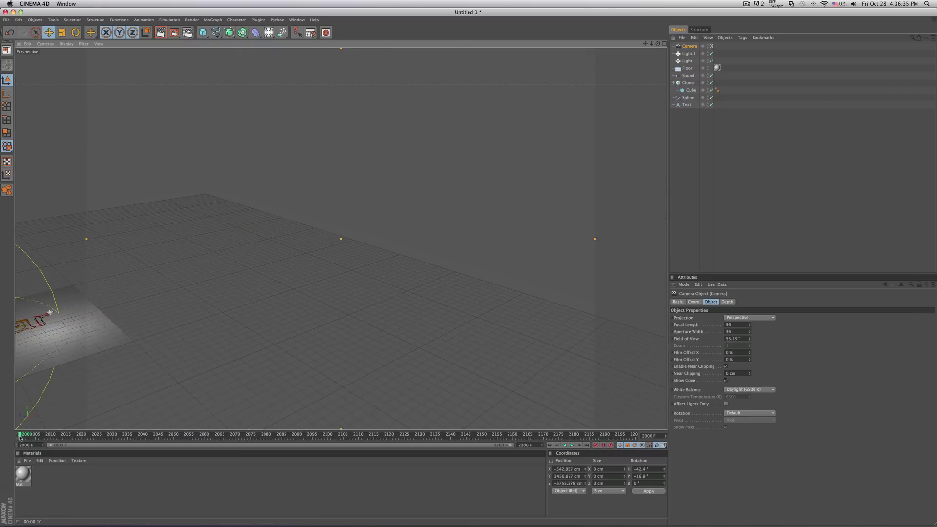
drag(20, 437, 636, 435)
alt+drag(380, 282, 347, 306)
alt+middle_drag(347, 307, 420, 265)
alt+drag(420, 264, 369, 245)
alt+right_drag(397, 247, 464, 247)
alt+drag(377, 265, 237, 334)
scroll(377, 267, up, 8)
scroll(340, 273, down, 4)
scroll(341, 274, up, 1)
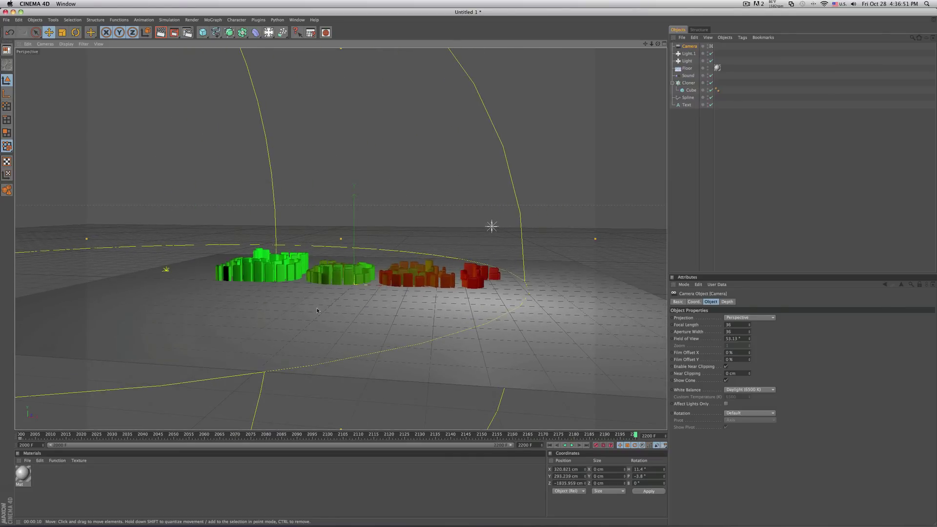
alt+drag(340, 273, 343, 220)
alt+middle_drag(343, 220, 308, 342)
alt+drag(342, 211, 344, 201)
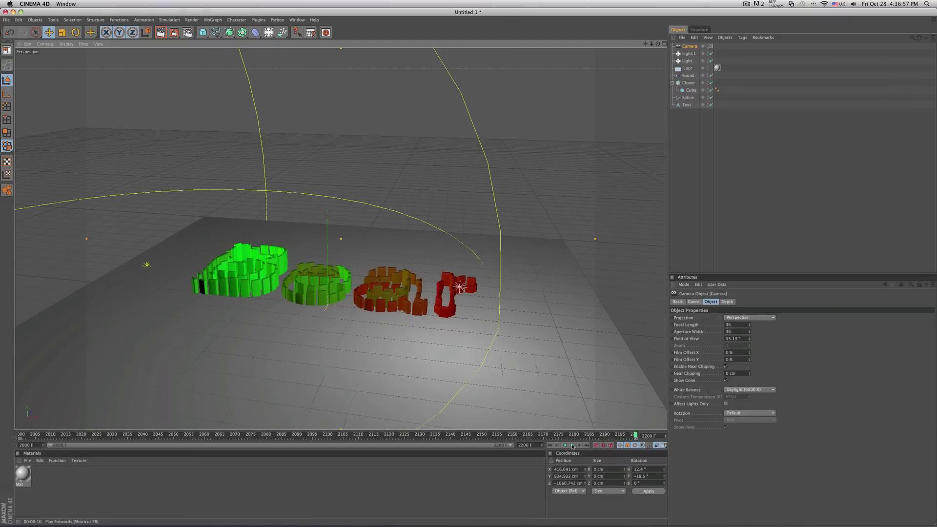
Play the camera move from the first frame to check it, and return to the start.
click(551, 445)
click(571, 446)
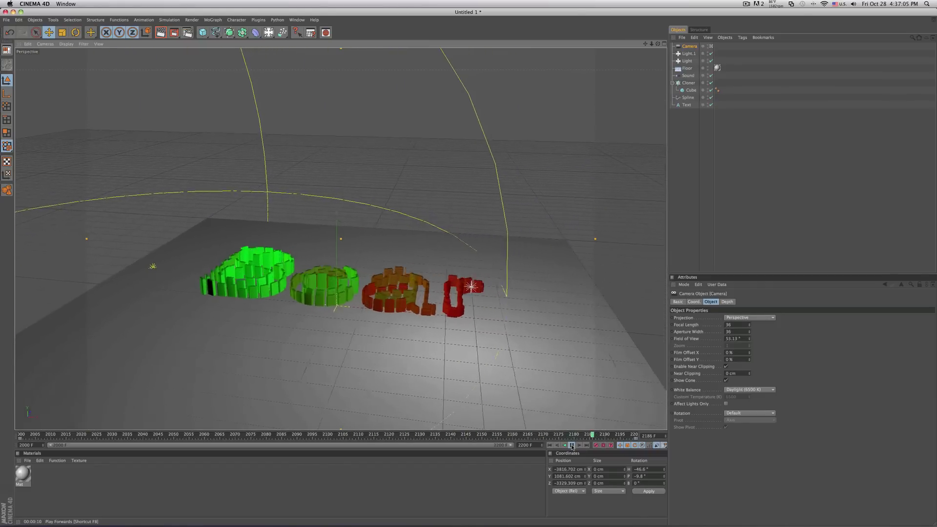
click(572, 446)
click(550, 445)
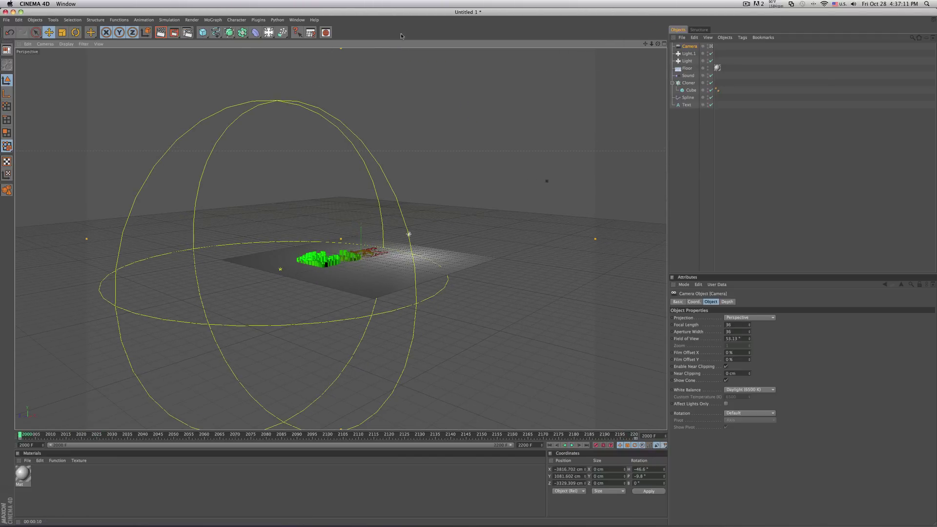
Open the Timeline window and enlarge it to show the camera's animation tracks.
click(297, 20)
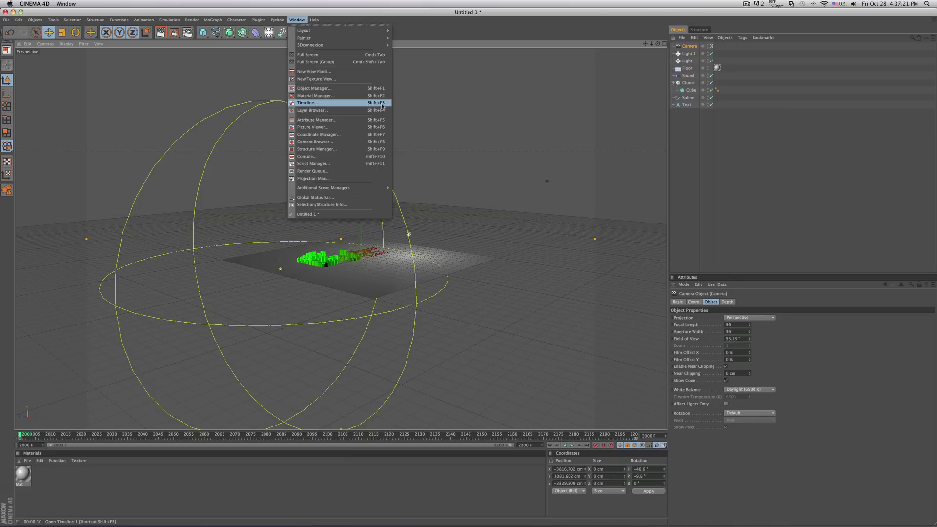
click(315, 104)
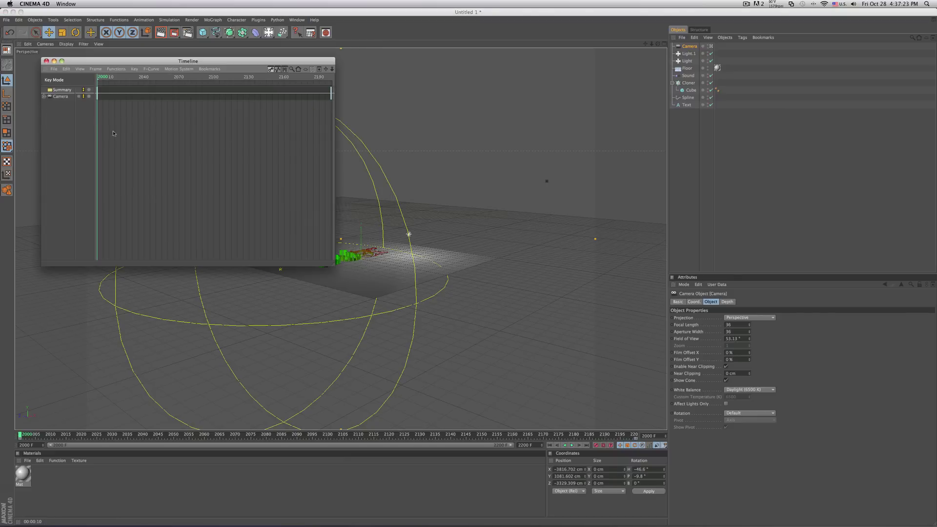
drag(334, 265, 473, 298)
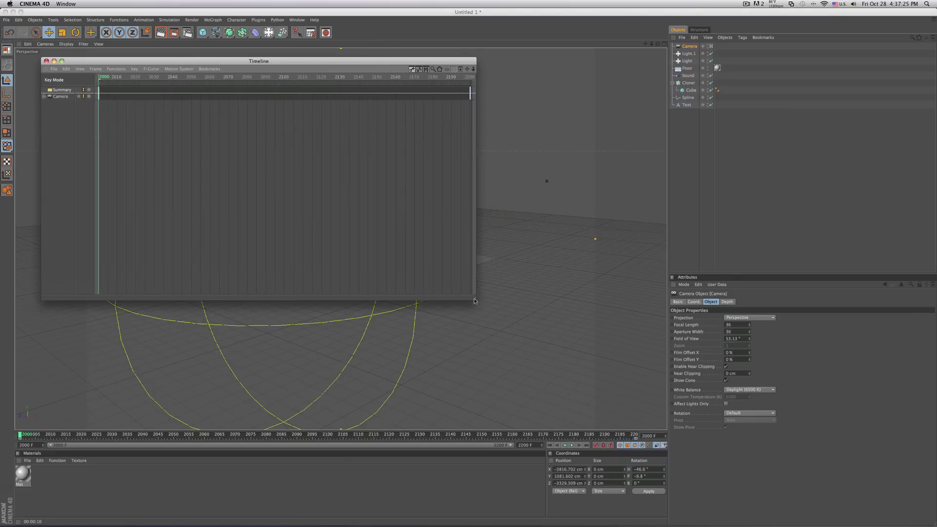
scroll(430, 266, down, 3)
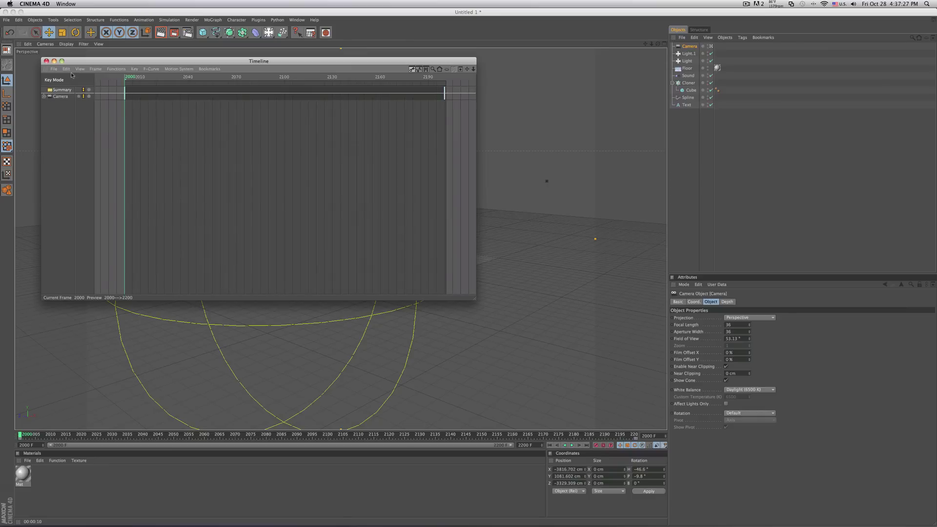
Add a Sound special track to the Camera in the Timeline.
click(59, 97)
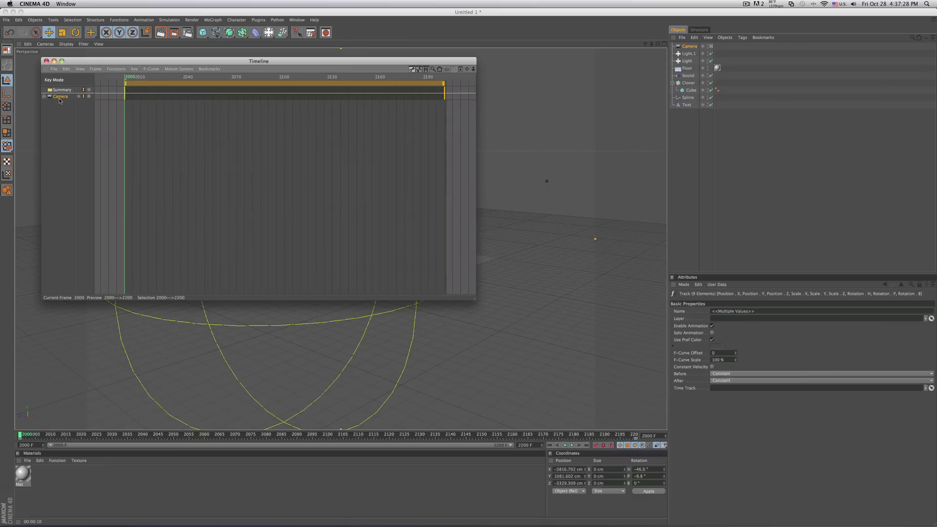
click(53, 69)
mouse_move(87, 89)
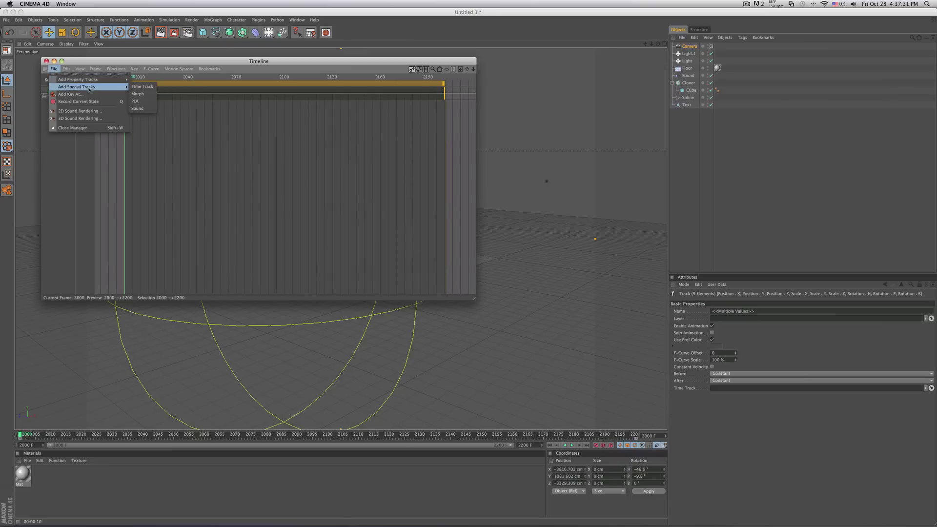
click(137, 109)
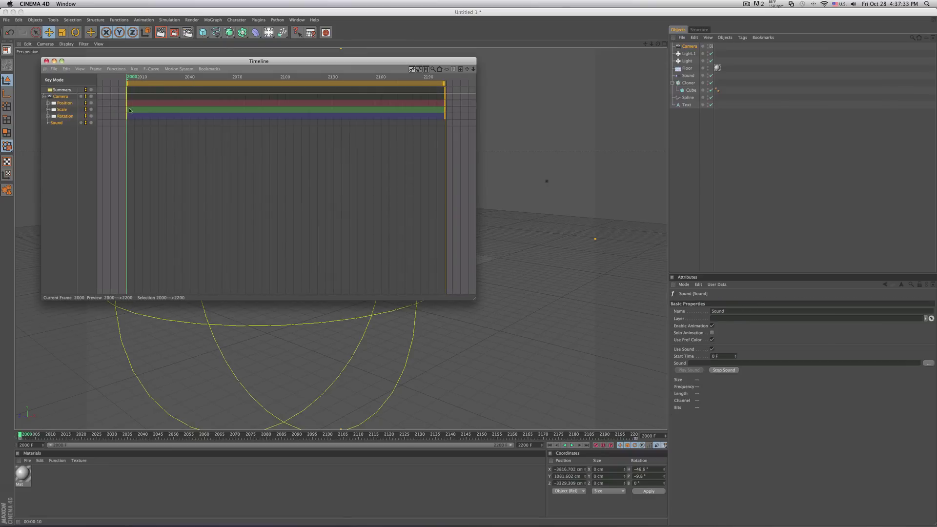
click(58, 123)
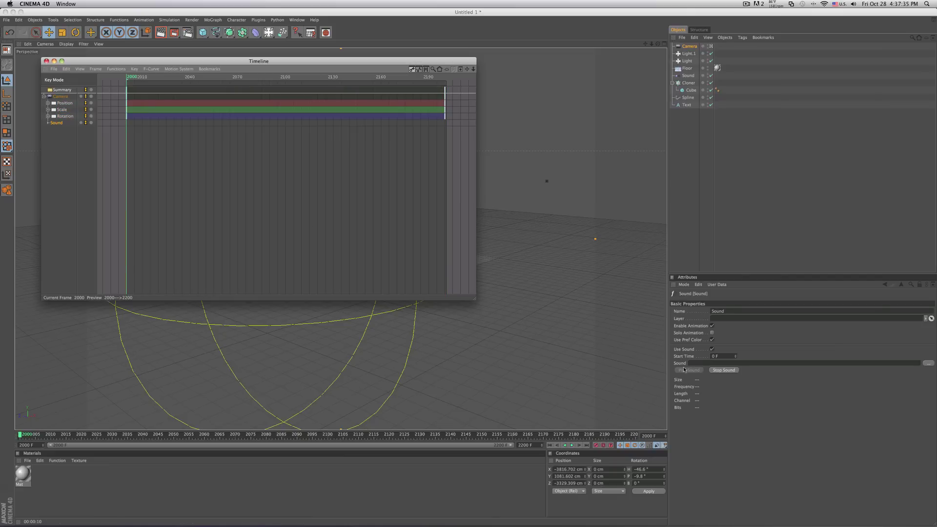
click(929, 363)
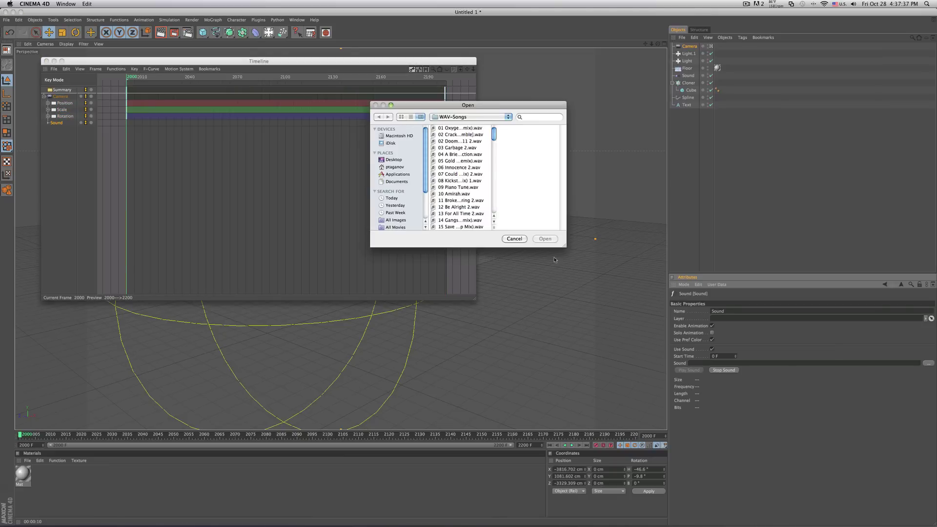
drag(495, 137, 494, 200)
scroll(462, 193, down, 3)
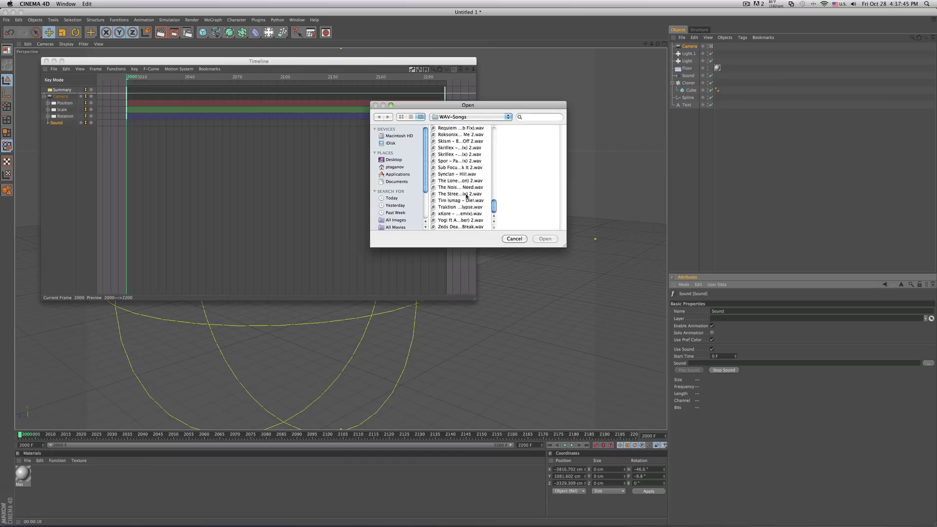
click(457, 188)
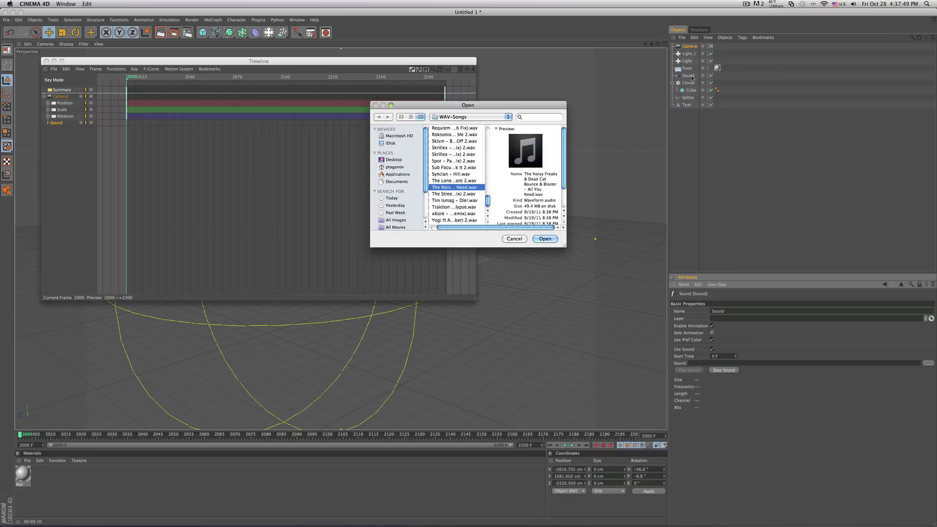
click(518, 239)
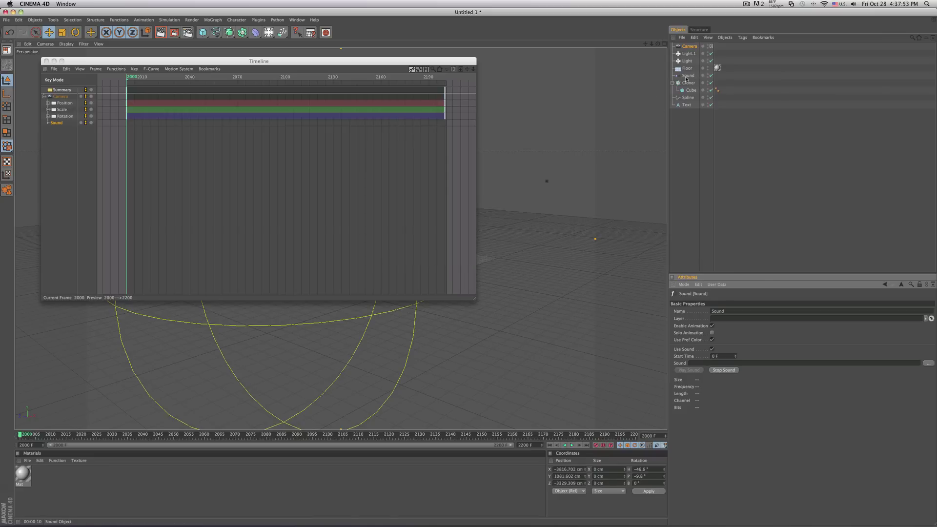
Check the Sound effector's file and load that same song, "The Noisy Freaks & Dead Cat Bounce & Blaster - All You Need.wav", into the Camera's Sound track.
click(688, 76)
click(726, 302)
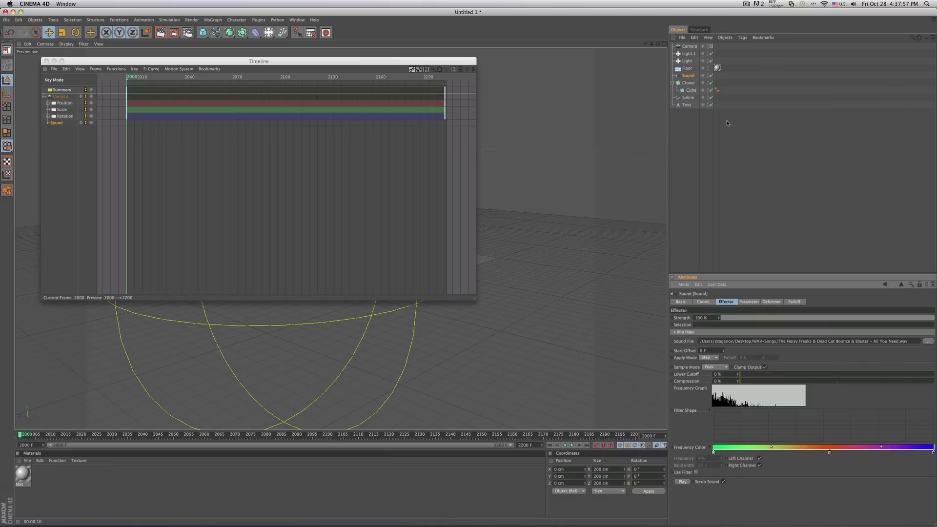
click(55, 124)
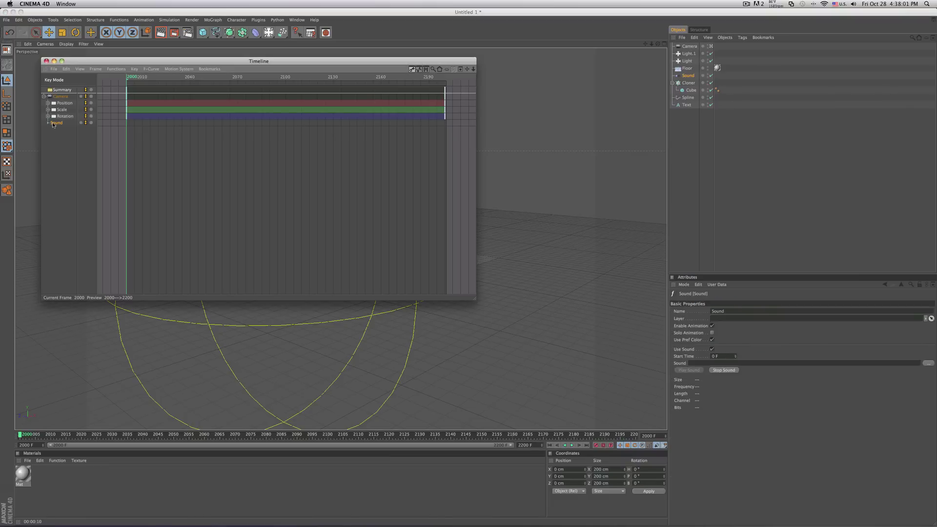
click(929, 364)
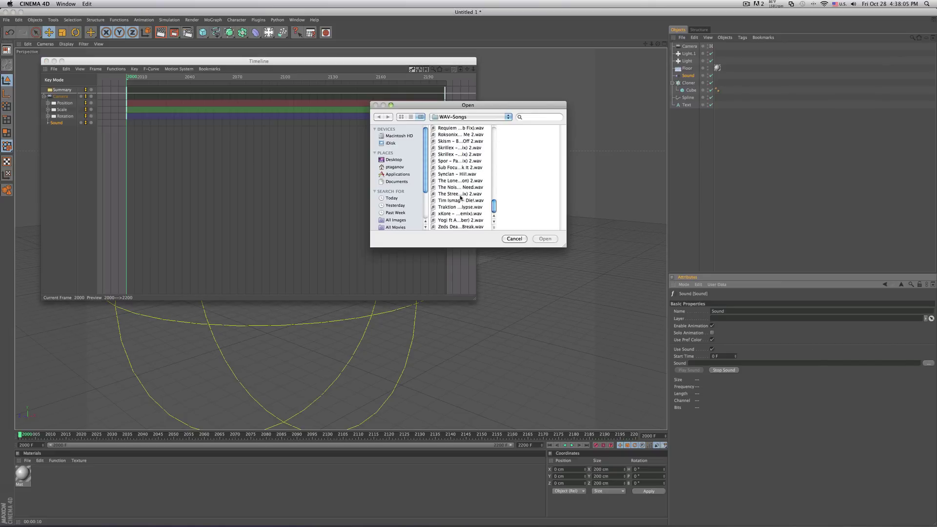
click(455, 188)
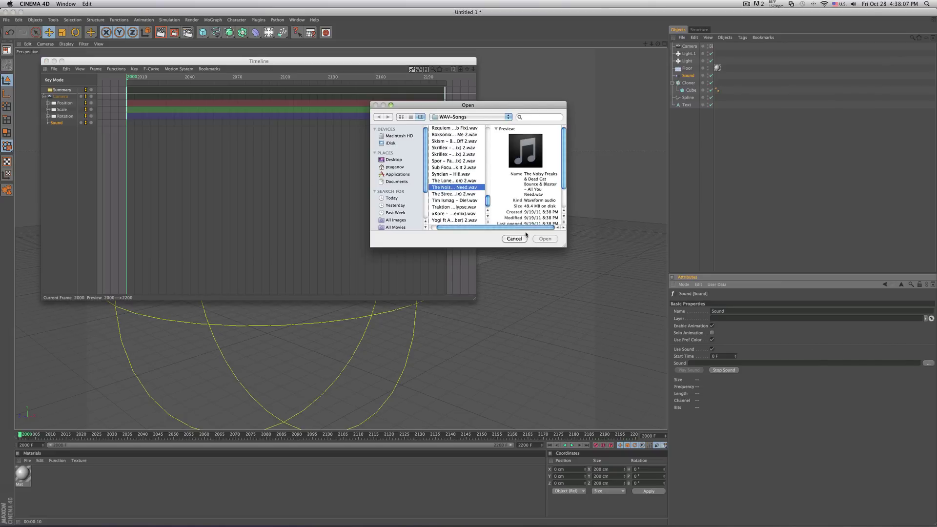
click(545, 239)
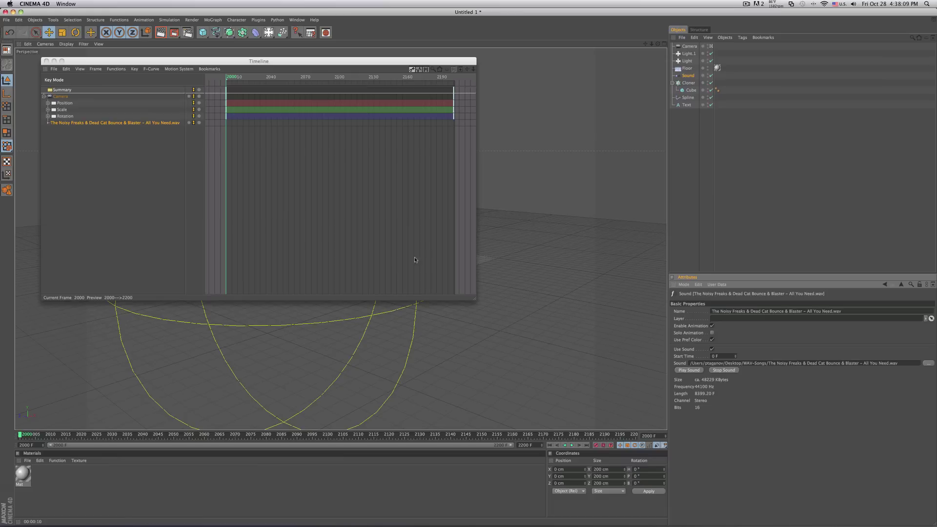
Add a key to the song's sound track at frame 2000.
click(227, 79)
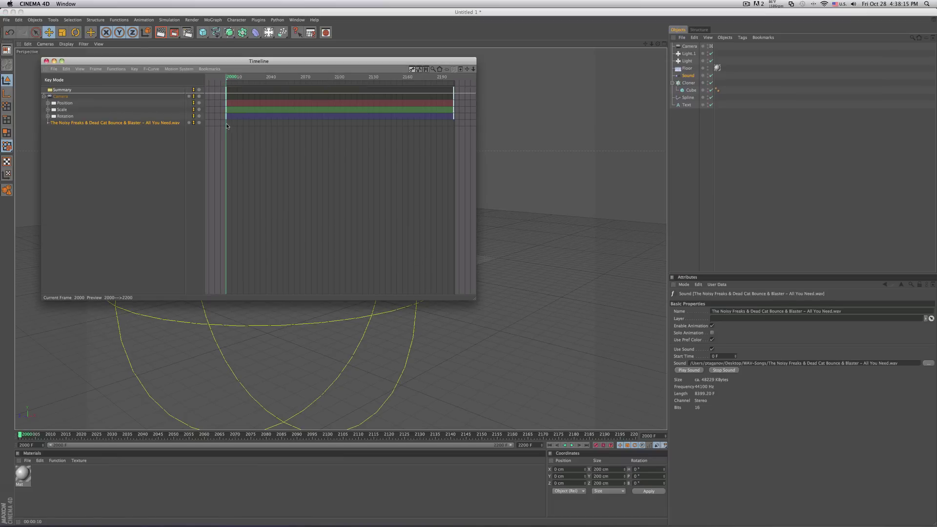
click(54, 70)
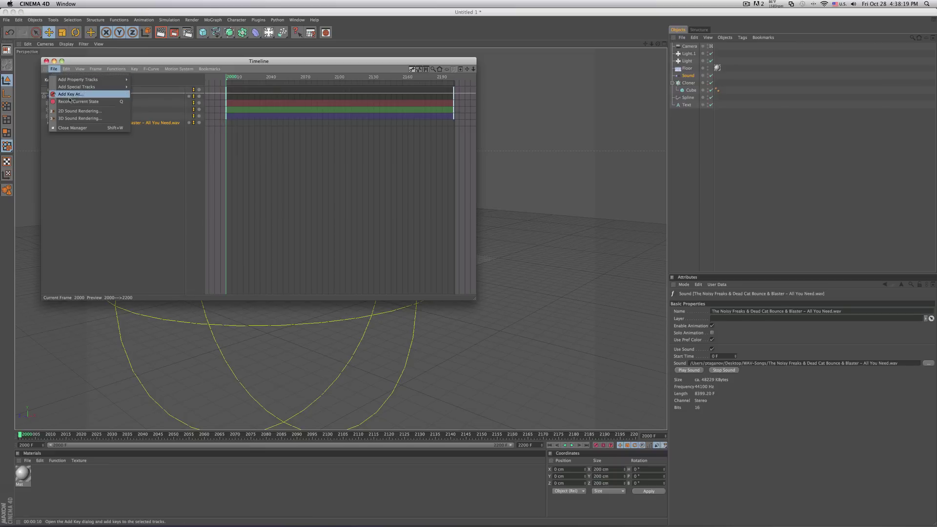
click(91, 95)
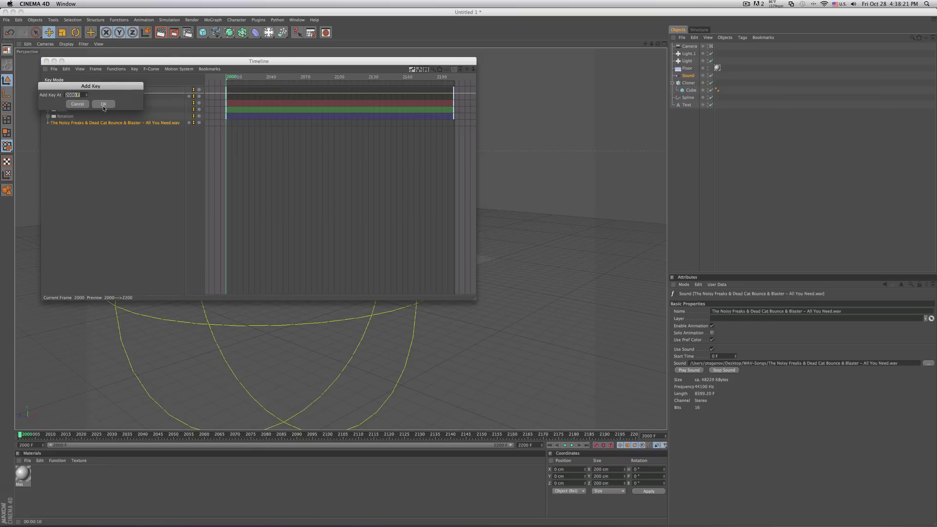
click(103, 105)
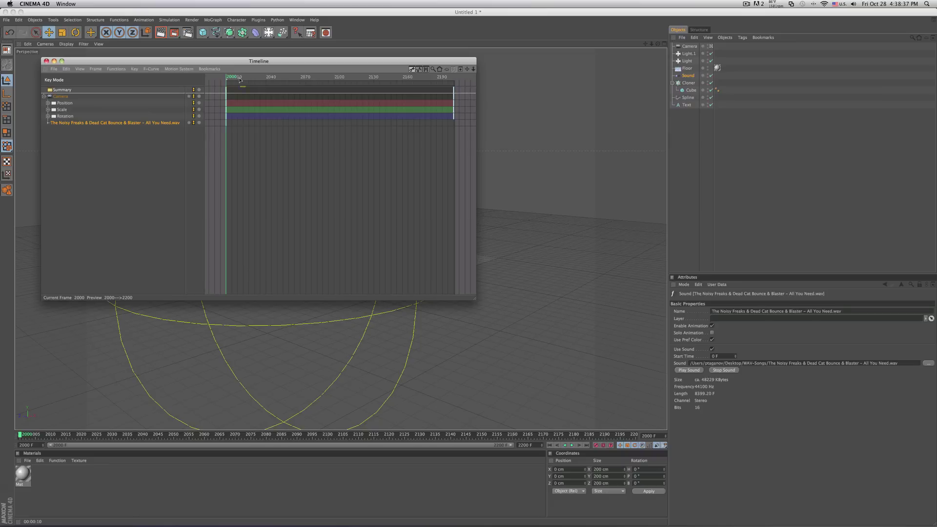
Add a second key to the sound track at frame 2200 and close the Timeline.
drag(259, 81, 482, 82)
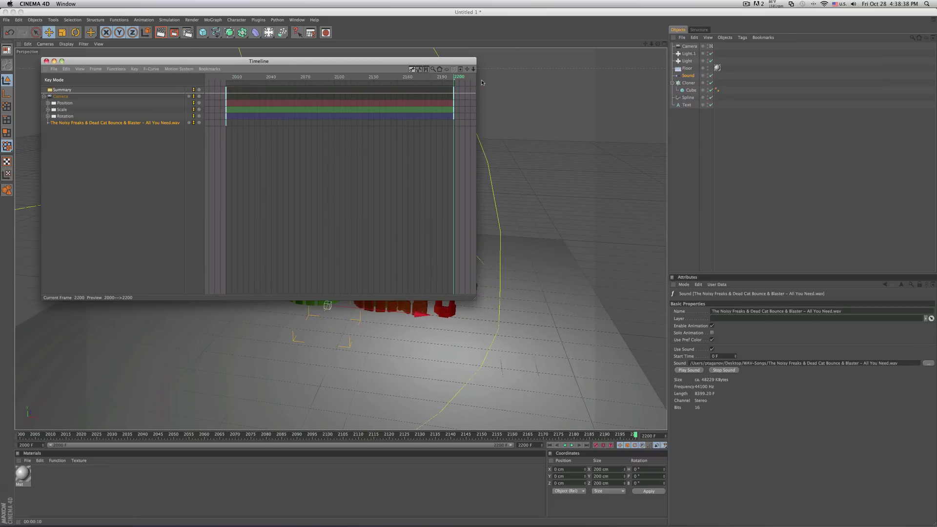
click(54, 69)
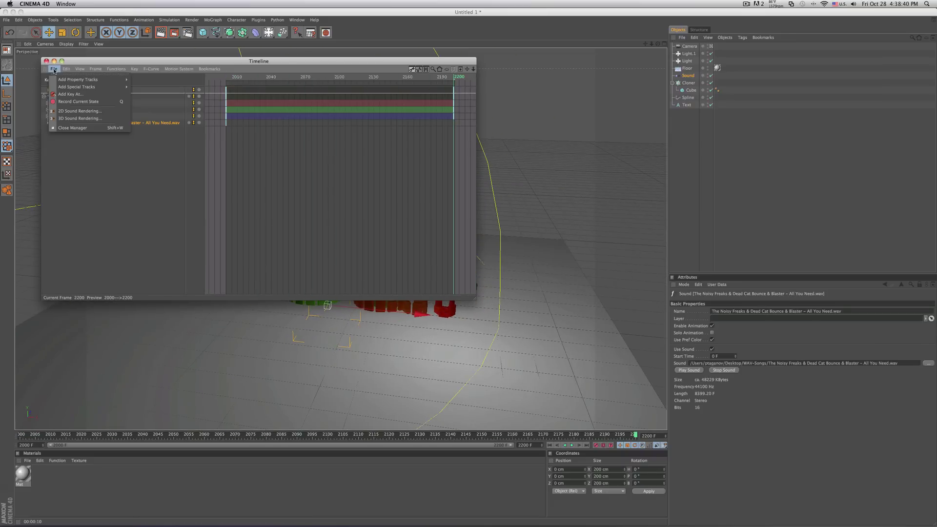
click(74, 96)
click(87, 103)
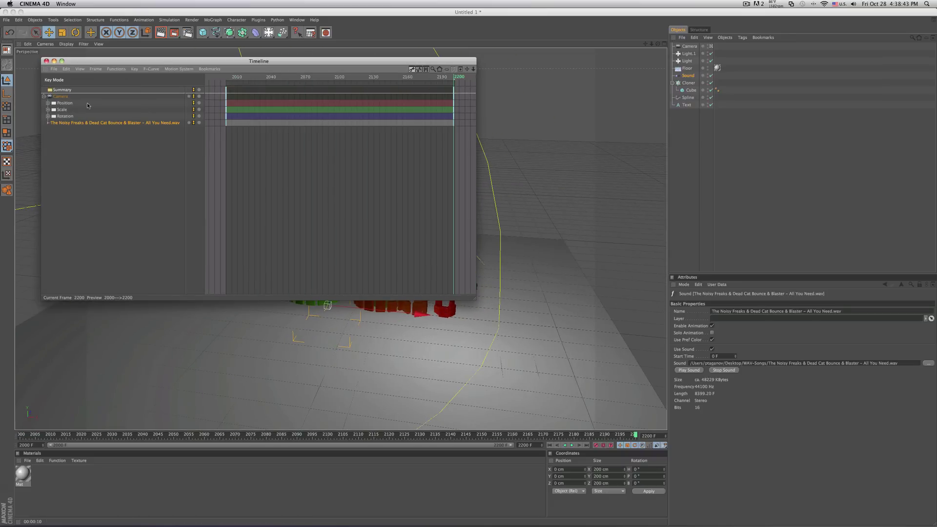
click(47, 61)
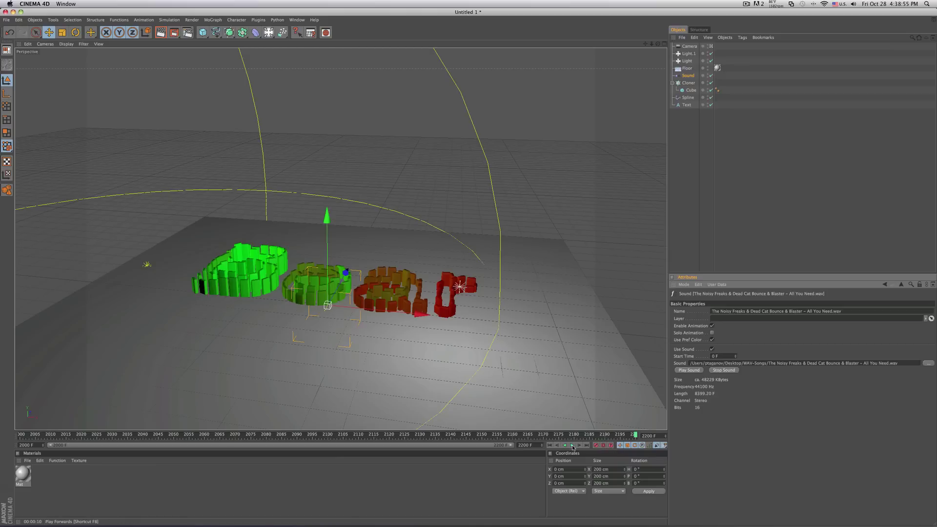
Play the animation with its song at an audible volume to check the sound, and return to the first frame.
key(XF86AudioRaiseVolume)
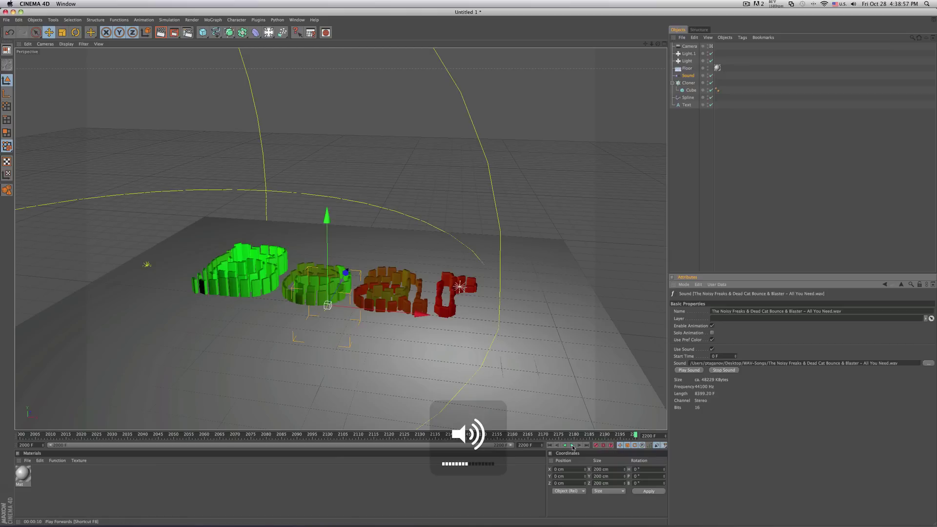
click(573, 446)
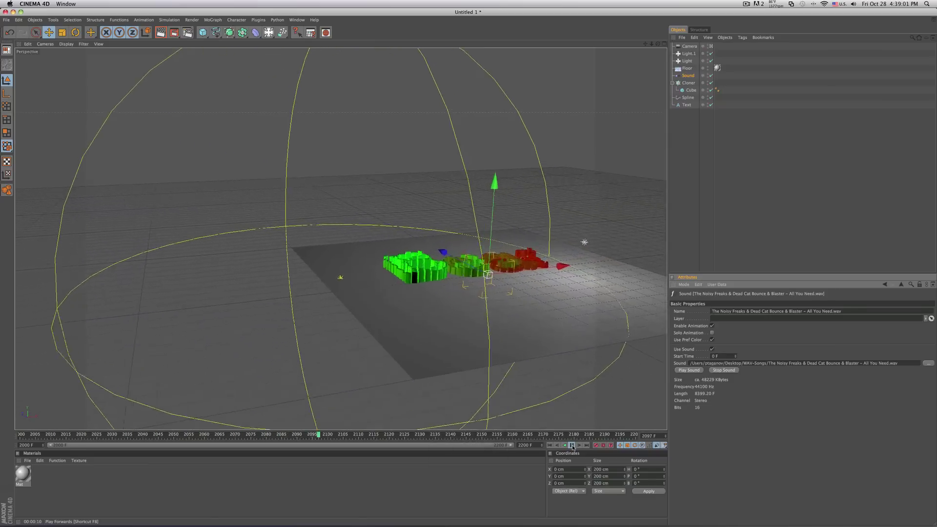
key(XF86AudioLowerVolume)
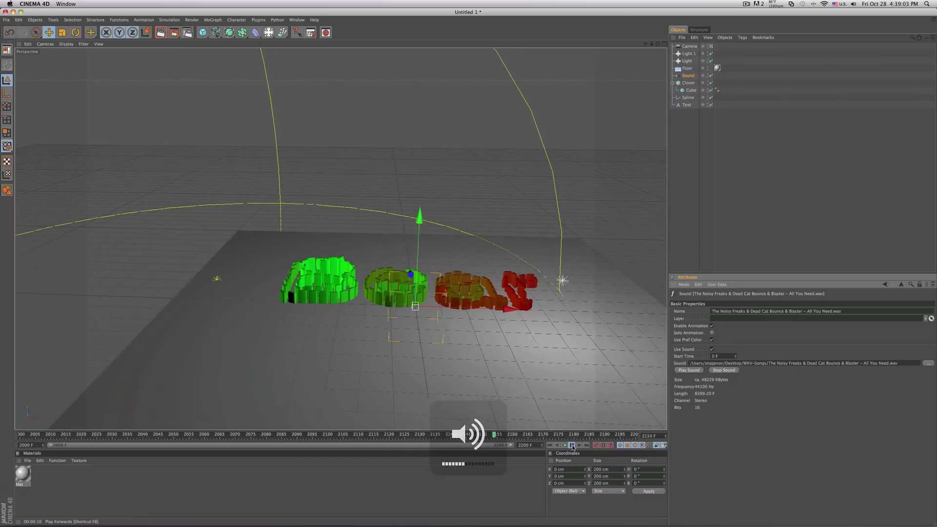
click(550, 446)
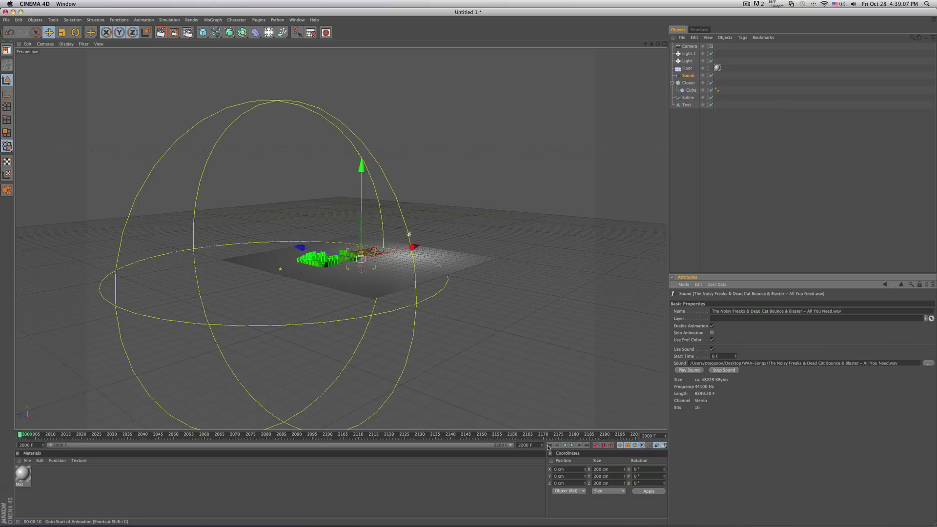
key(XF86AudioLowerVolume)
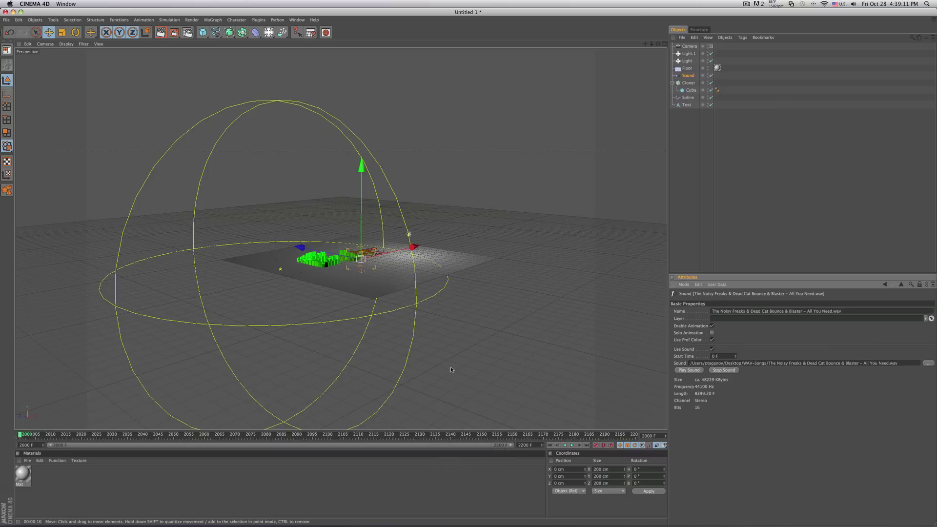
In the render settings, set the save format to QuickTime Movie with sound included.
click(187, 33)
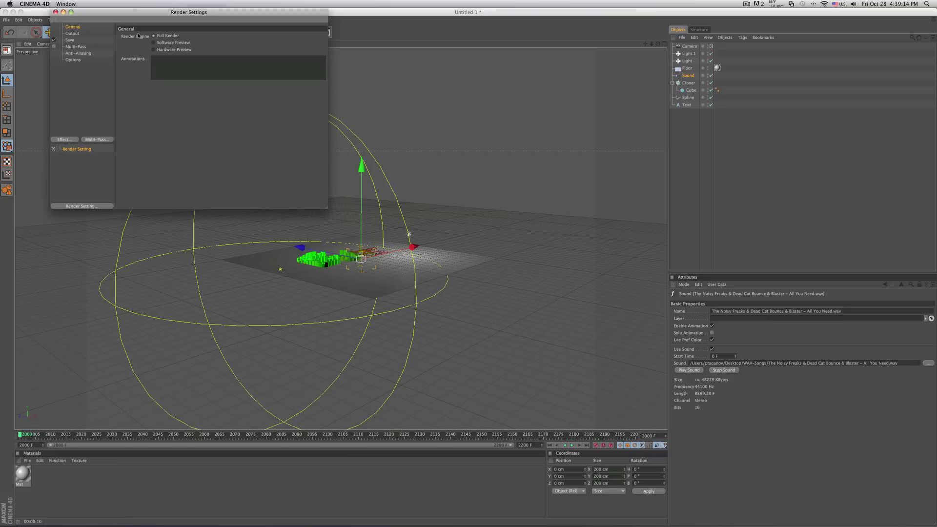
click(69, 40)
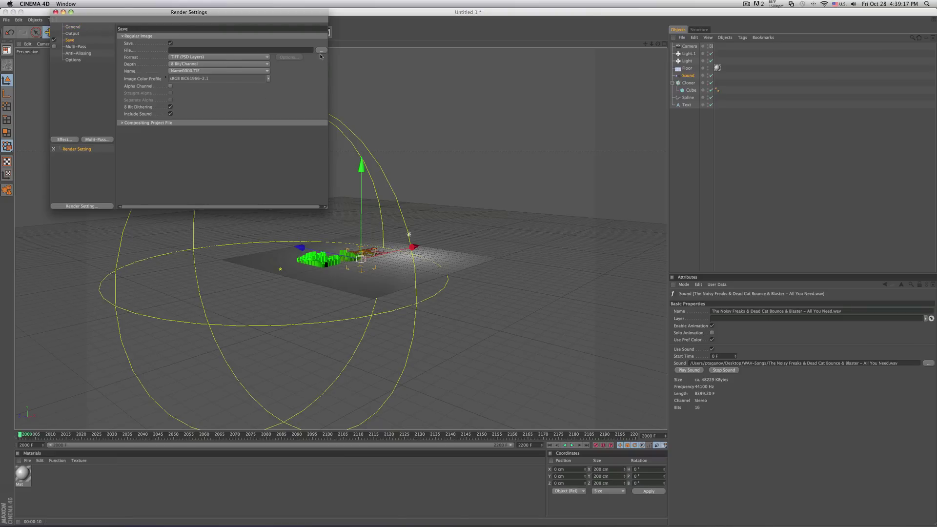
click(238, 59)
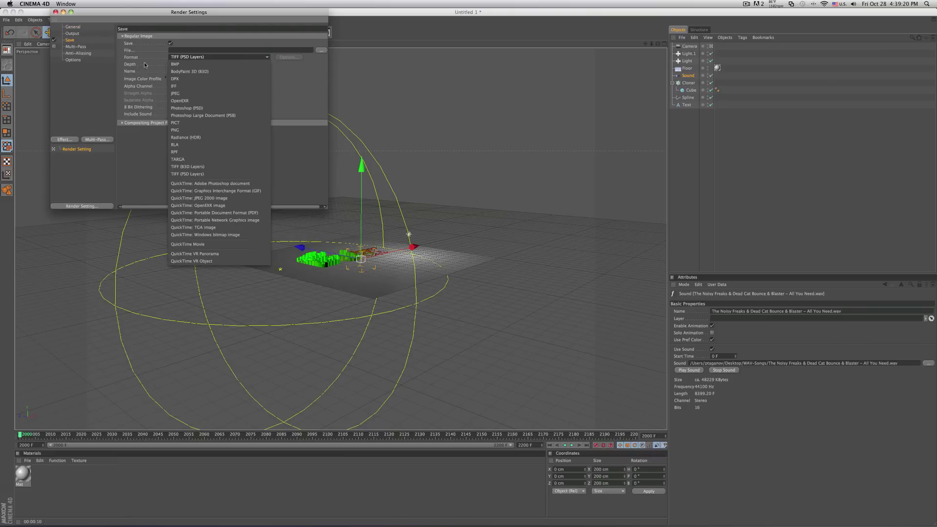
click(209, 244)
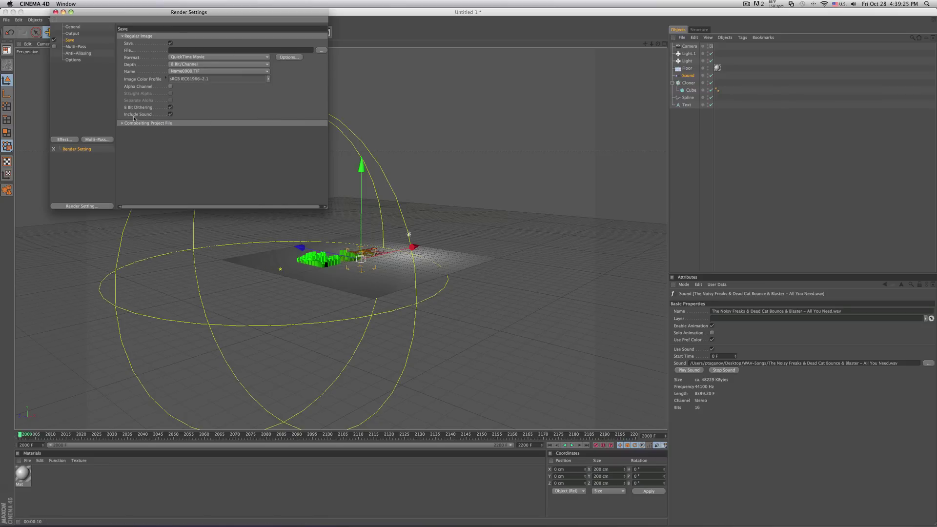
click(171, 114)
Set the render output's frame range to the whole animation, look through the Film/Video size presets, and close the render settings.
click(75, 54)
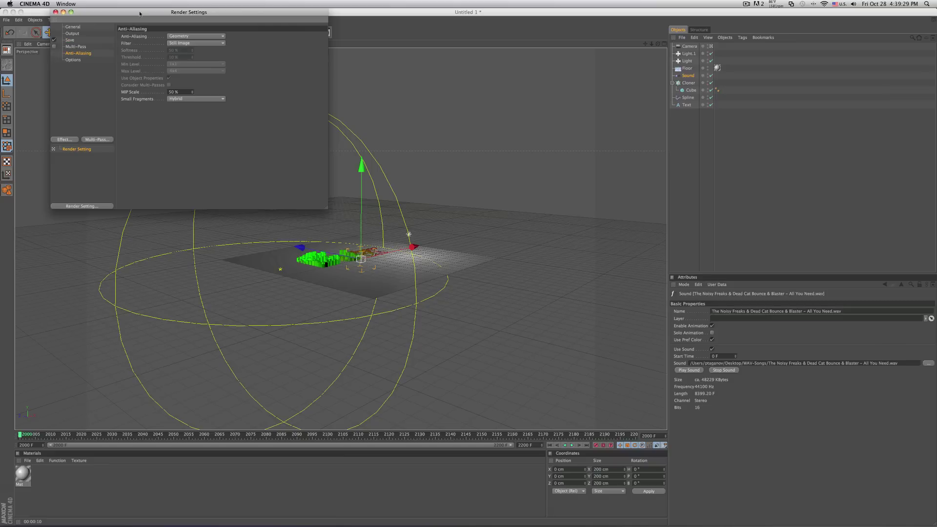
click(75, 33)
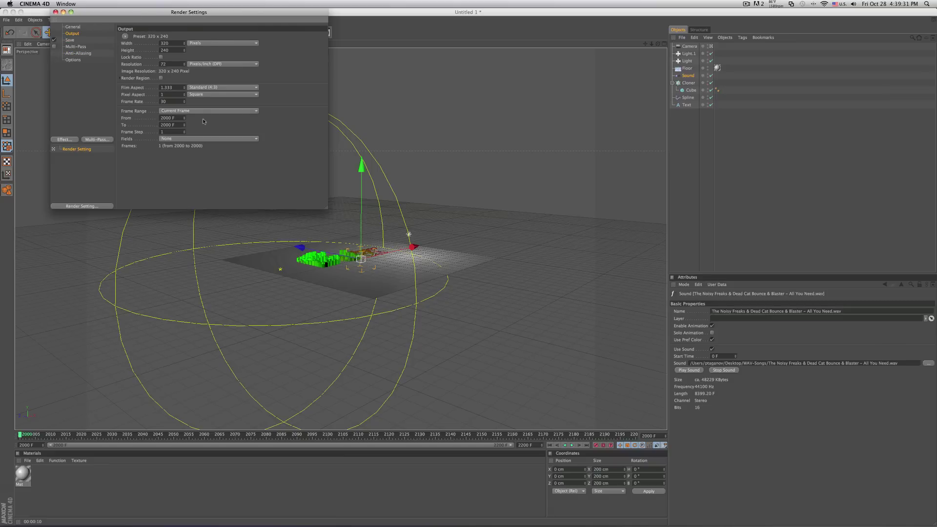
click(186, 113)
click(191, 137)
click(125, 36)
mouse_move(146, 58)
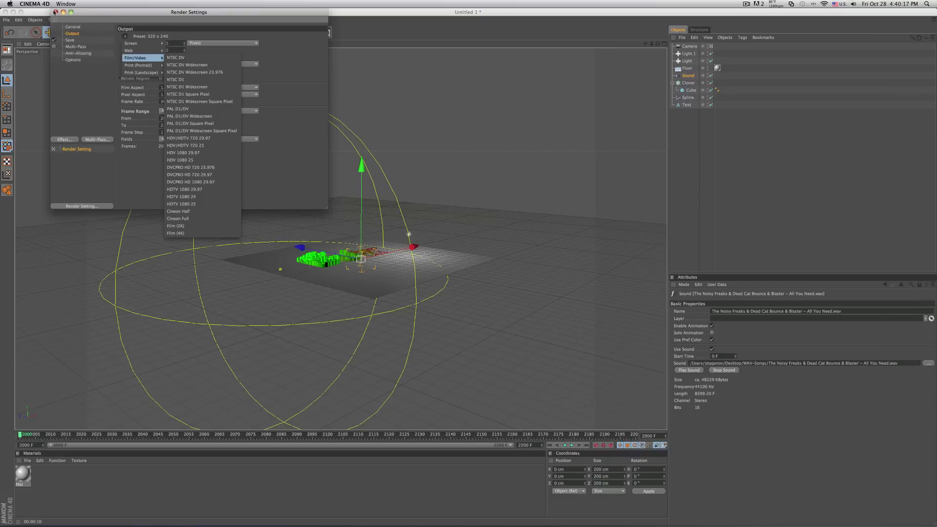
click(52, 14)
click(55, 12)
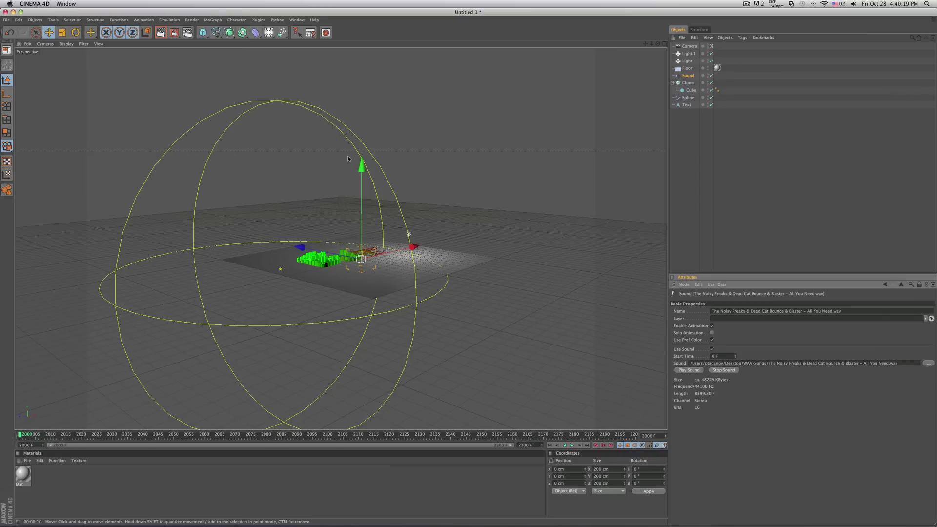